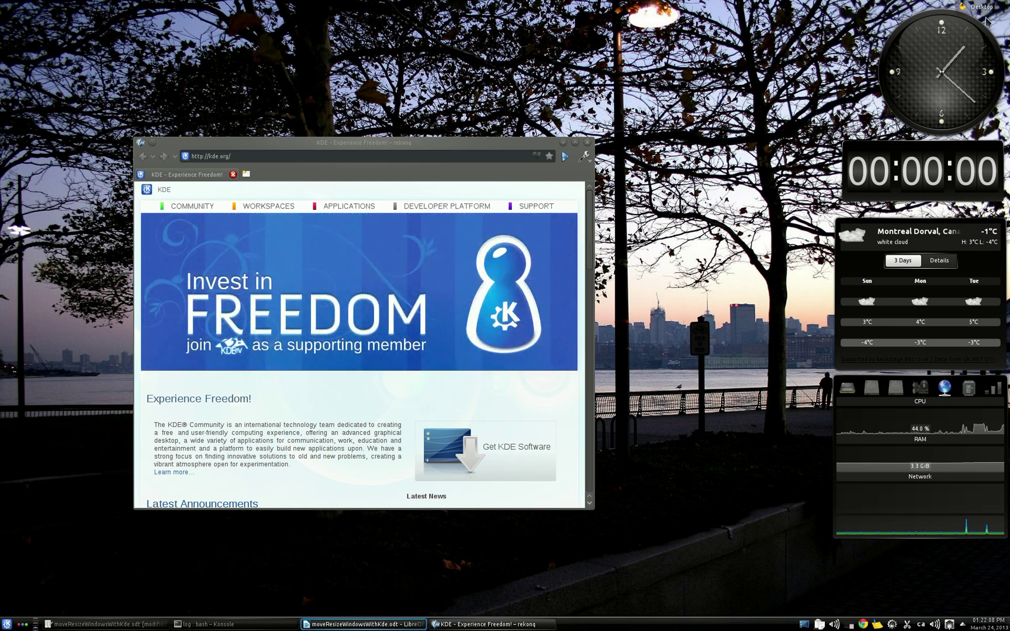
# Tile the rekonq browser window to the right half of the desktop, and move it to the left half.
pyautogui.click(447, 278)
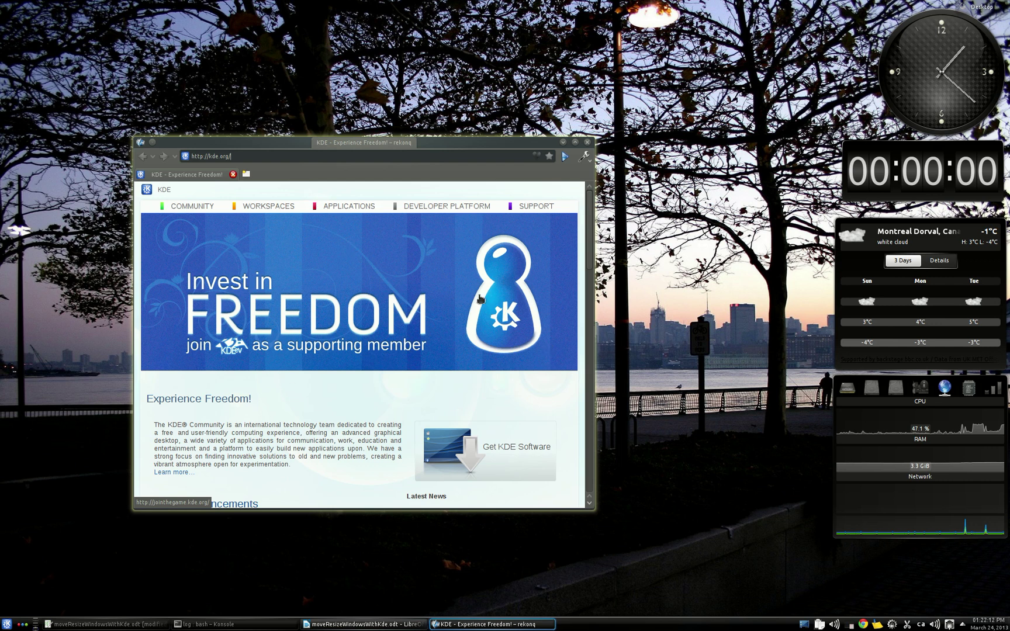
pyautogui.moveTo(433, 310); pyautogui.dragTo(1007, 273)
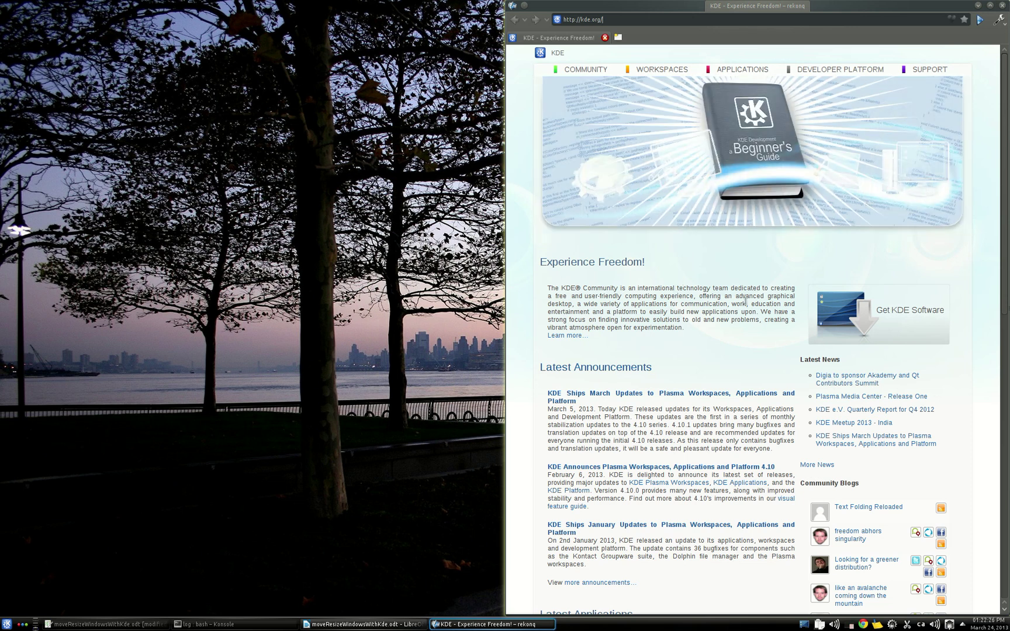
pyautogui.moveTo(731, 312); pyautogui.dragTo(8, 308)
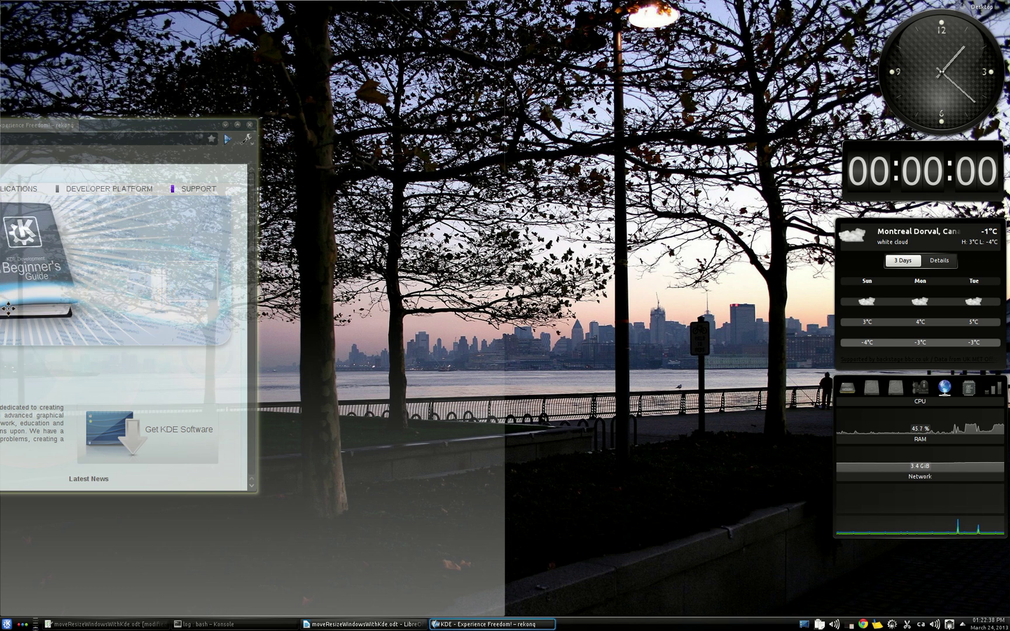
pyautogui.moveTo(8, 308); pyautogui.dragTo(9, 309)
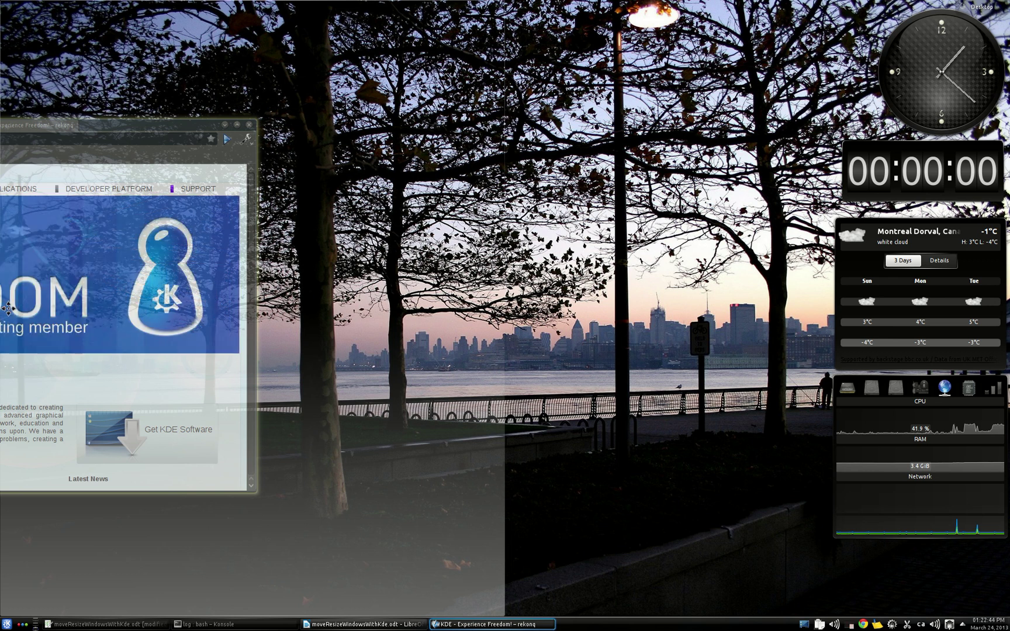
pyautogui.moveTo(8, 308); pyautogui.dragTo(5, 314)
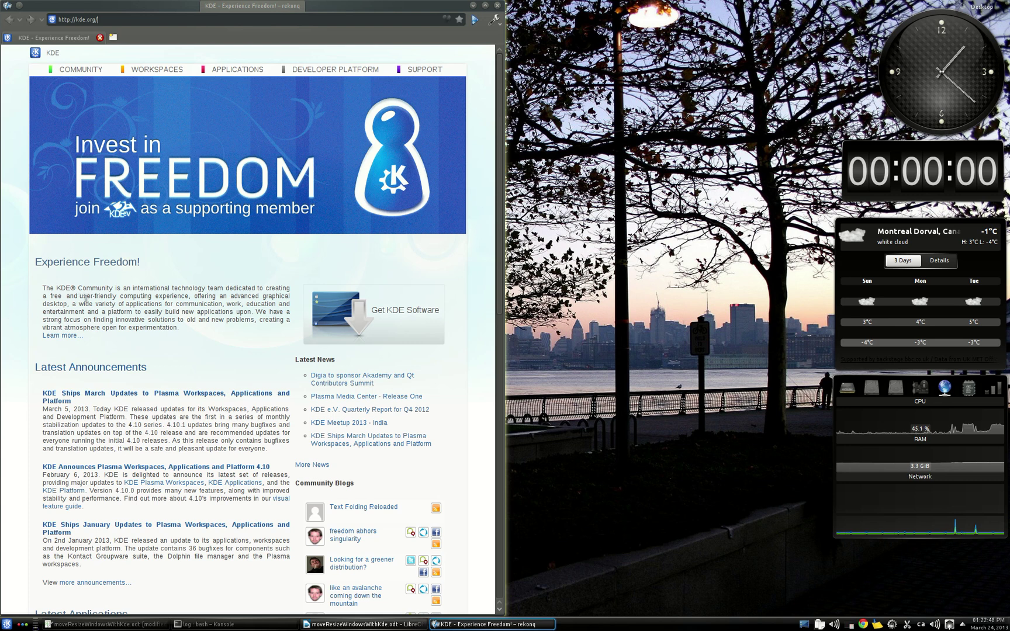
# Move the browser window into the bottom-right quarter of the desktop and over to the bottom-left quarter.
pyautogui.moveTo(234, 377); pyautogui.dragTo(1009, 628)
pyautogui.moveTo(848, 568); pyautogui.dragTo(3, 629)
# Maximize the browser window, pull it back to its floating size and minimize it.
pyautogui.moveTo(214, 576); pyautogui.dragTo(487, 4)
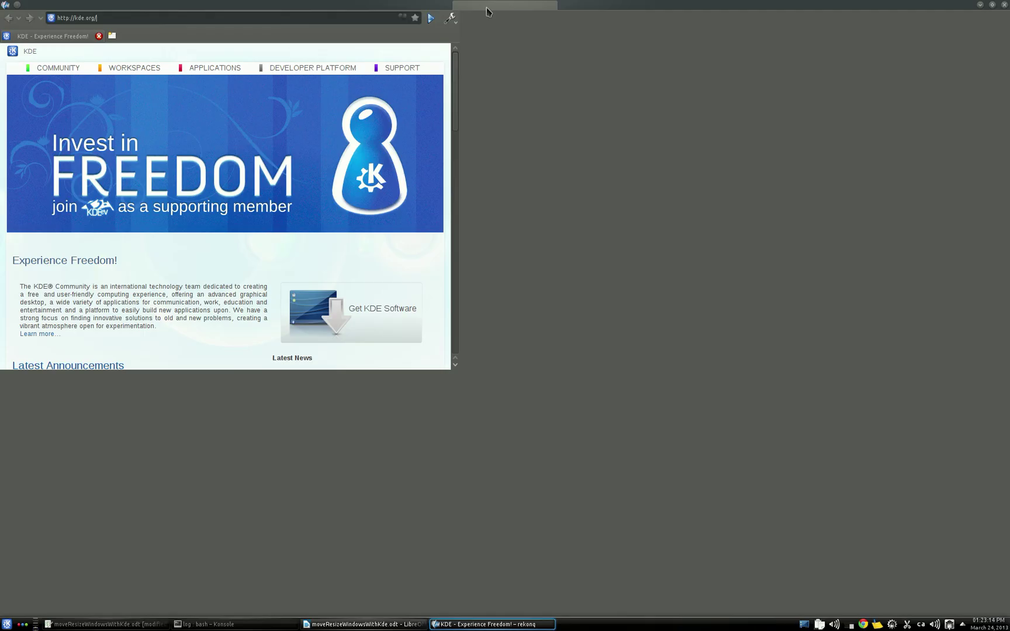
pyautogui.moveTo(652, 40); pyautogui.dragTo(704, 262)
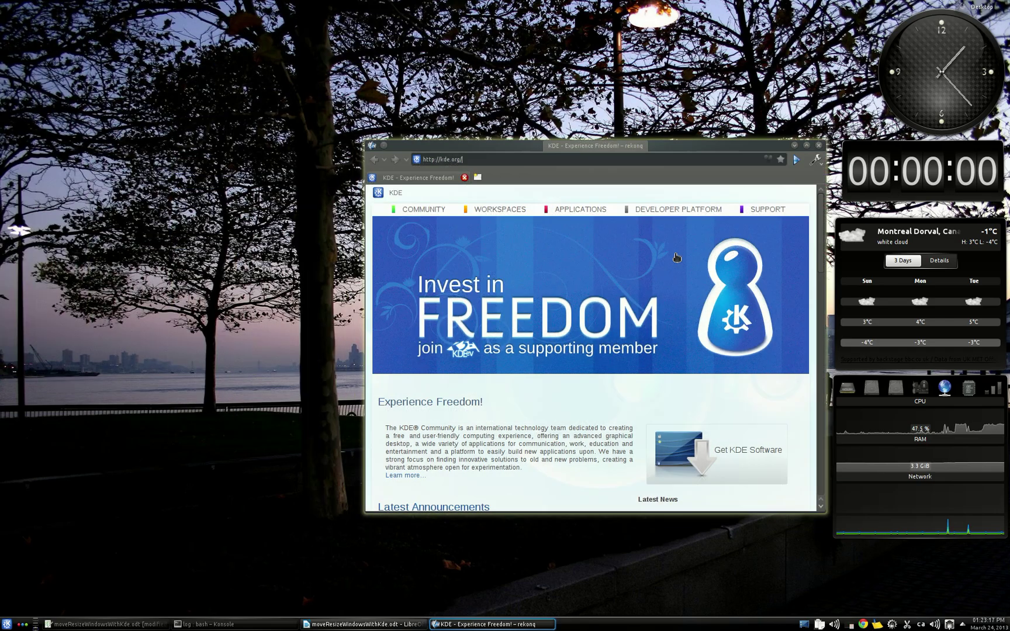
pyautogui.click(795, 145)
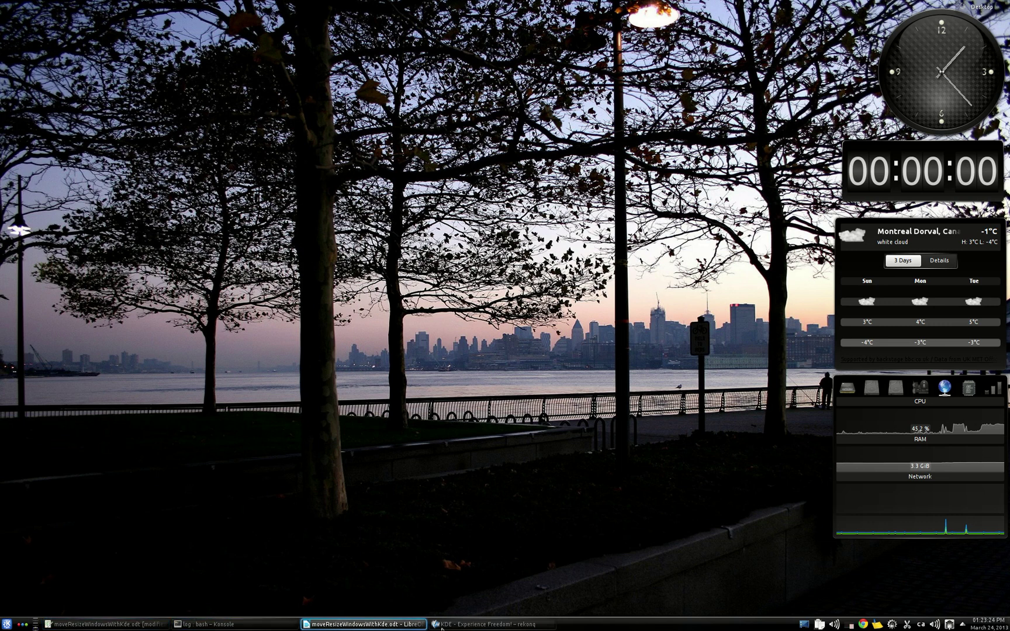
# Place the browser in the left half of the desktop and the Calligra Words document in the right half.
pyautogui.click(485, 624)
pyautogui.moveTo(503, 321); pyautogui.dragTo(1, 207)
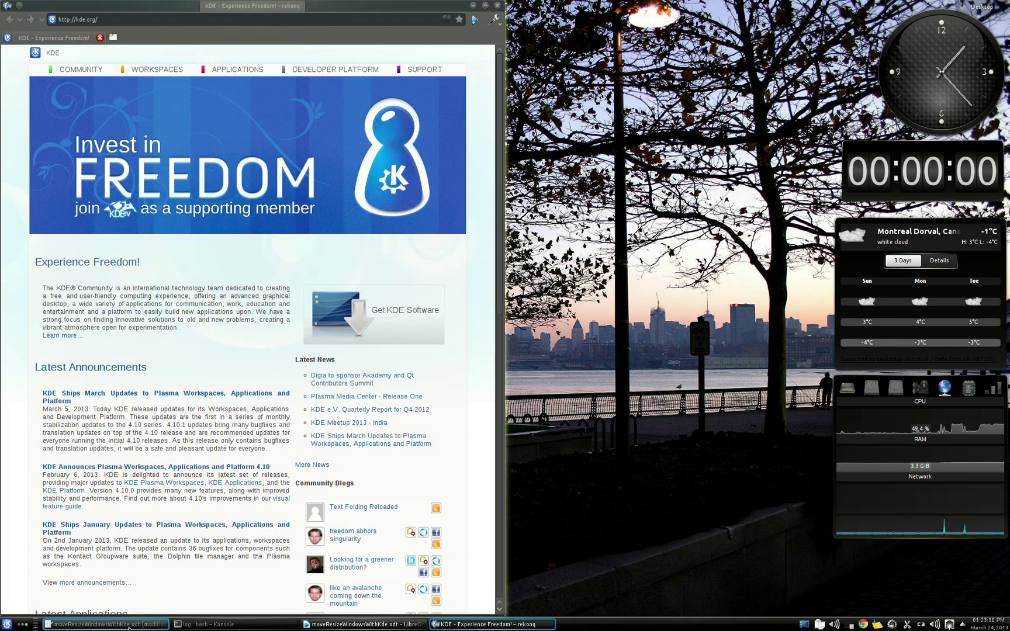
pyautogui.click(106, 624)
pyautogui.moveTo(689, 339); pyautogui.dragTo(1009, 351)
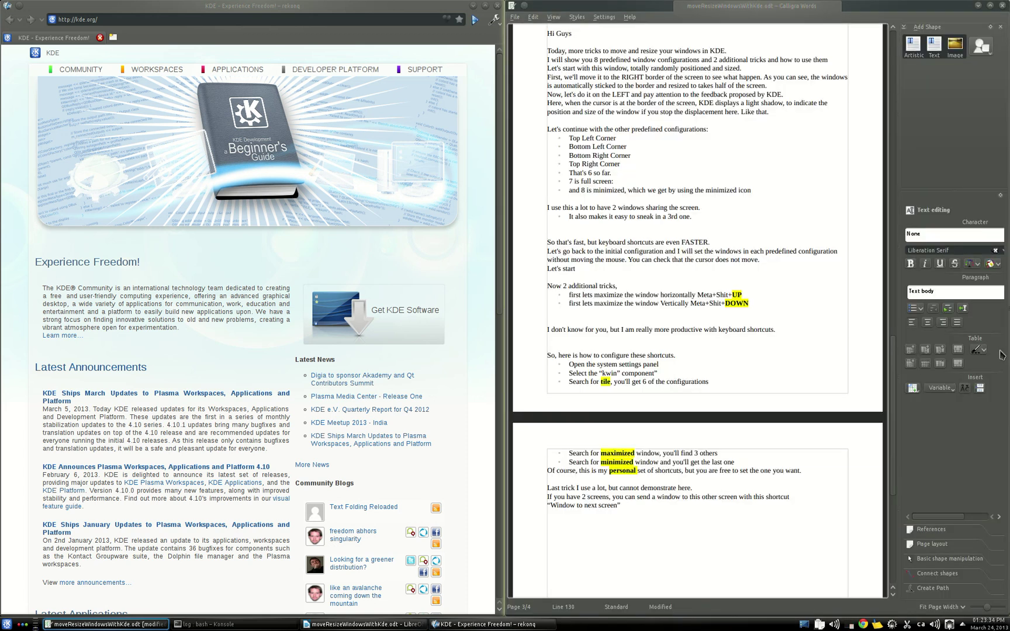
# Move the browser window into the top-left quarter and the Konsole window into the bottom-left quarter beneath it.
pyautogui.click(236, 321)
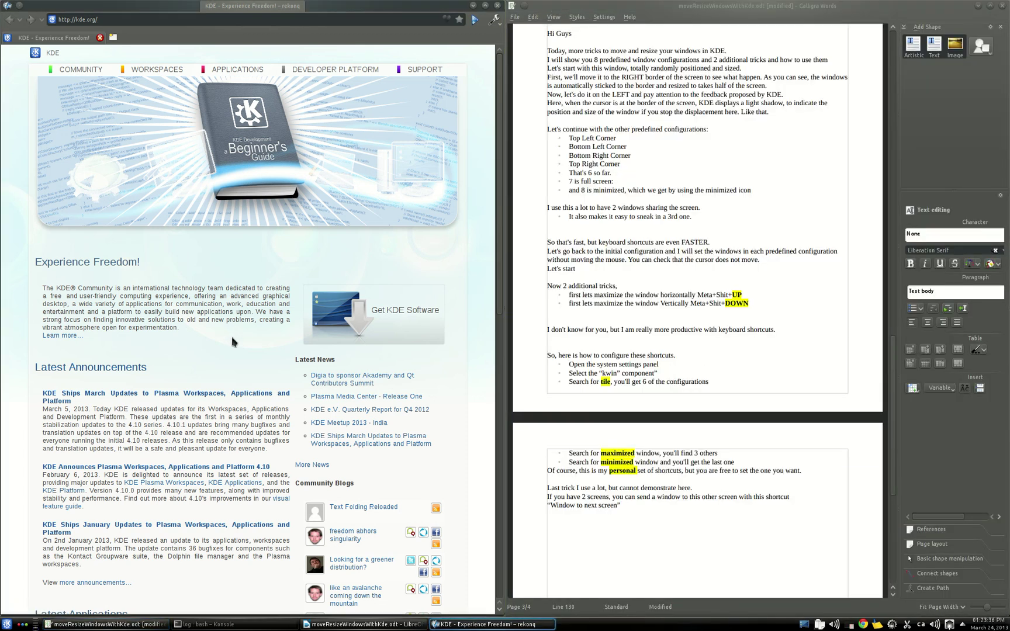
pyautogui.moveTo(245, 363); pyautogui.dragTo(2, 96)
pyautogui.click(248, 624)
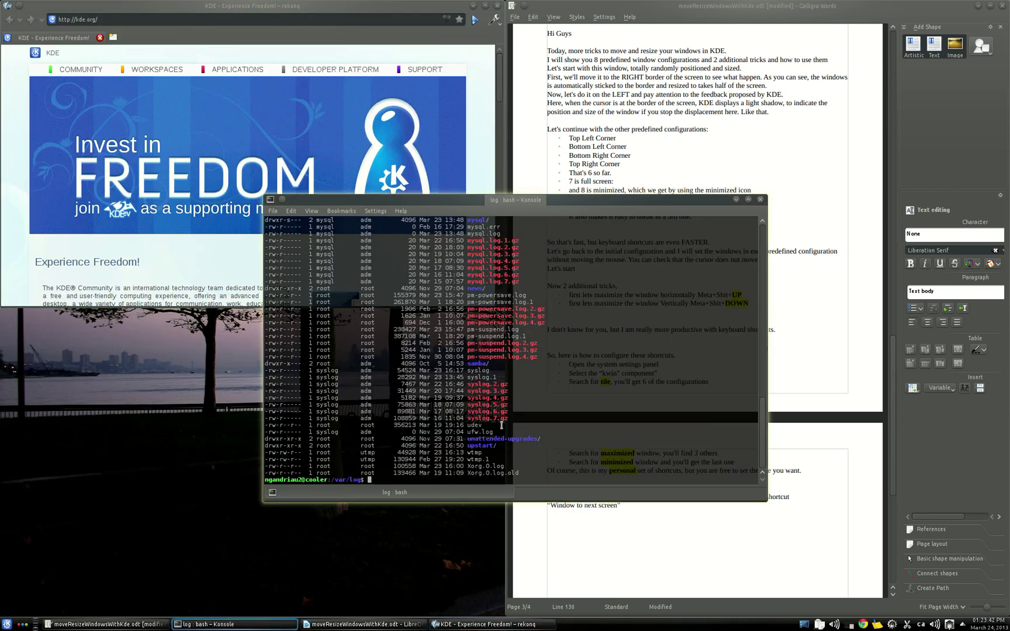
pyautogui.moveTo(57, 627); pyautogui.dragTo(0, 626)
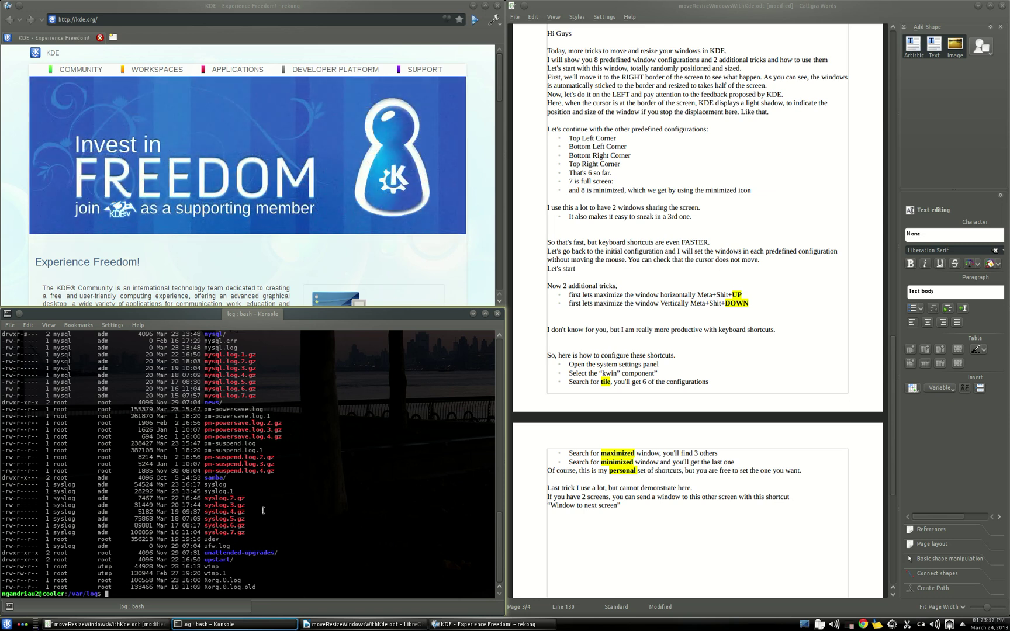
# Untile and minimize the Konsole and Calligra Words windows, and float the browser window in the middle of the desktop.
pyautogui.moveTo(263, 510); pyautogui.dragTo(479, 433)
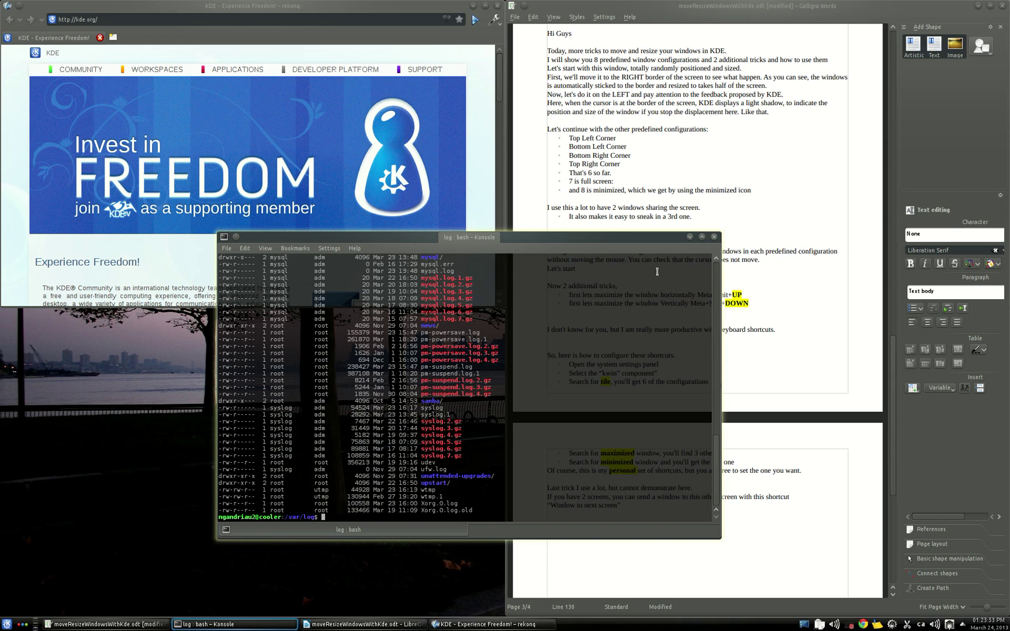
pyautogui.click(690, 237)
pyautogui.press('super+shift+Down')
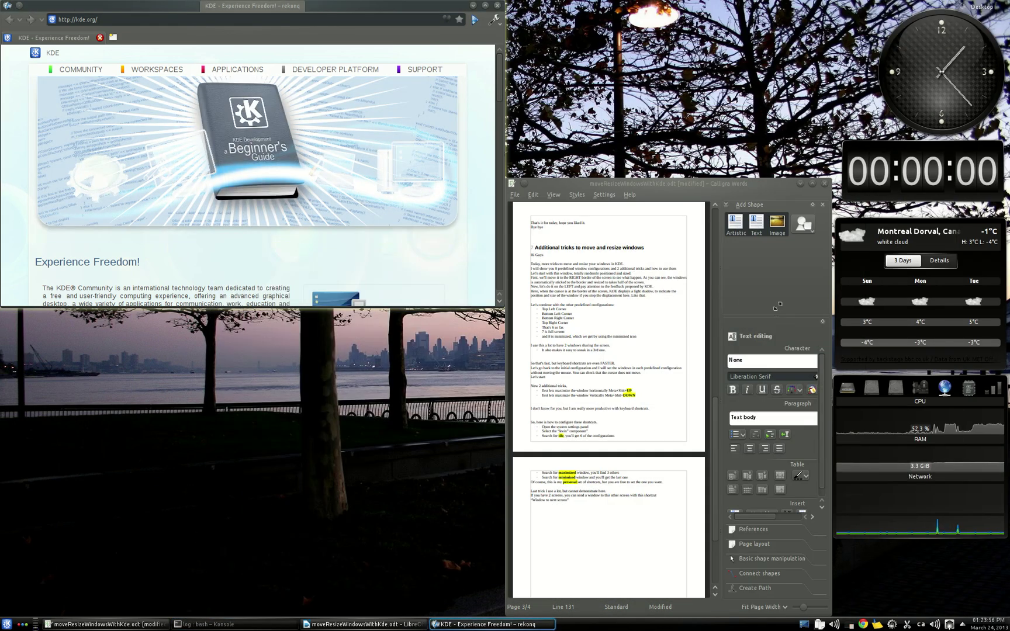
pyautogui.moveTo(777, 307); pyautogui.dragTo(911, 288)
pyautogui.click(934, 167)
pyautogui.moveTo(323, 200); pyautogui.dragTo(541, 371)
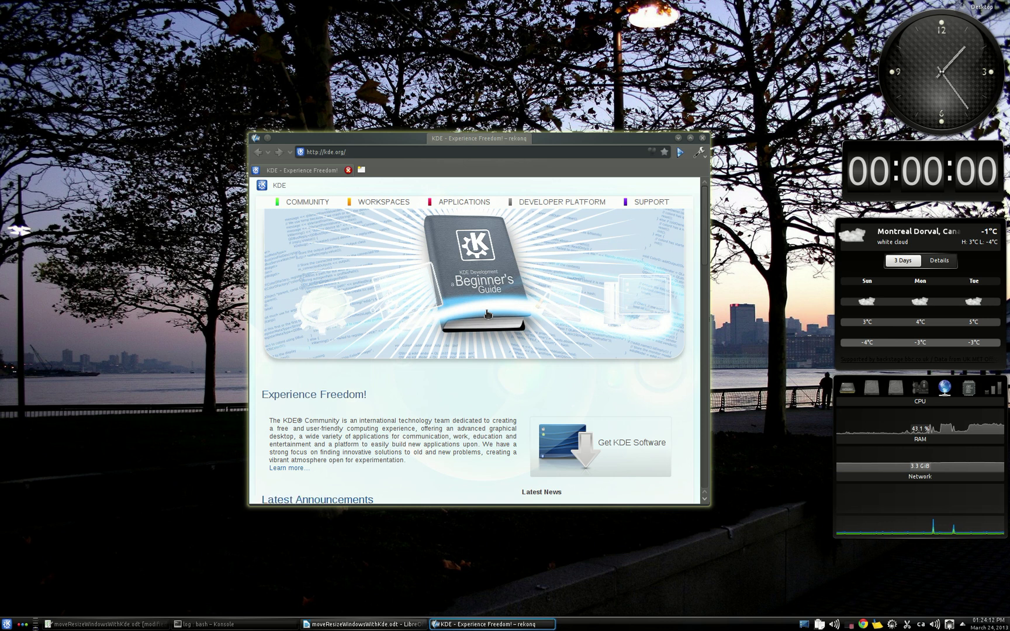
# Tile the browser through left half, bottom-left, bottom-right, right half, top-right and top-left placements, and restore its floating size, without moving the pointer.
pyautogui.press('super+Left')
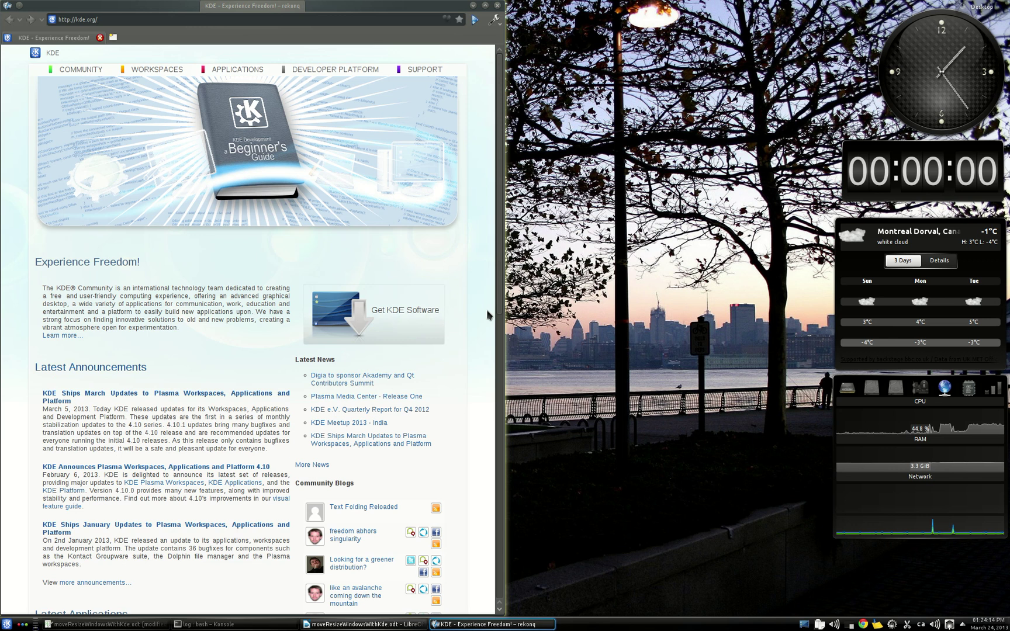
pyautogui.press('super+Down')
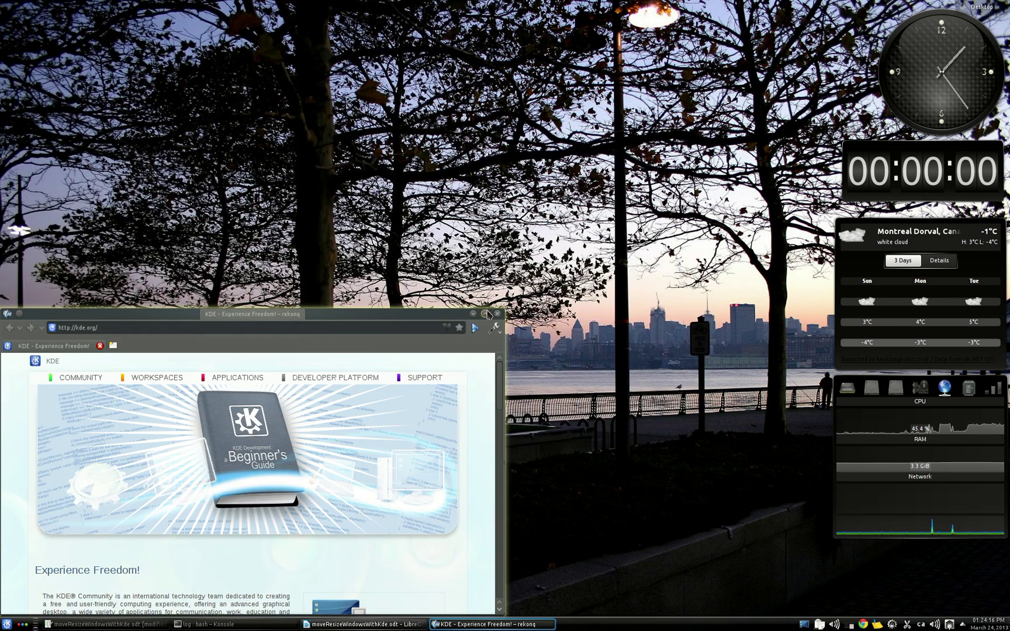
pyautogui.press('super+Right')
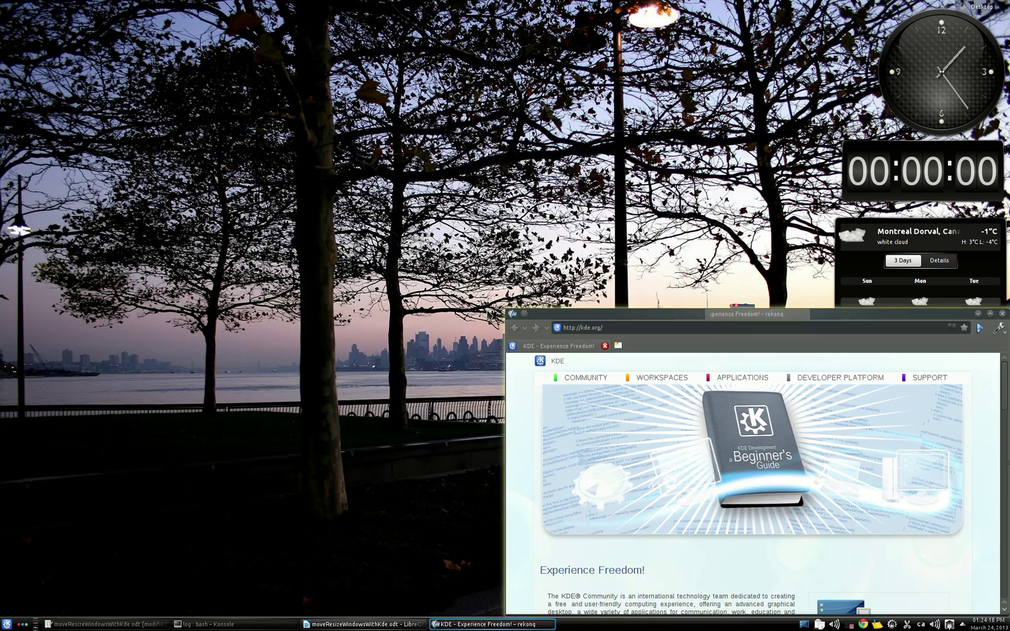
pyautogui.press('super+Up')
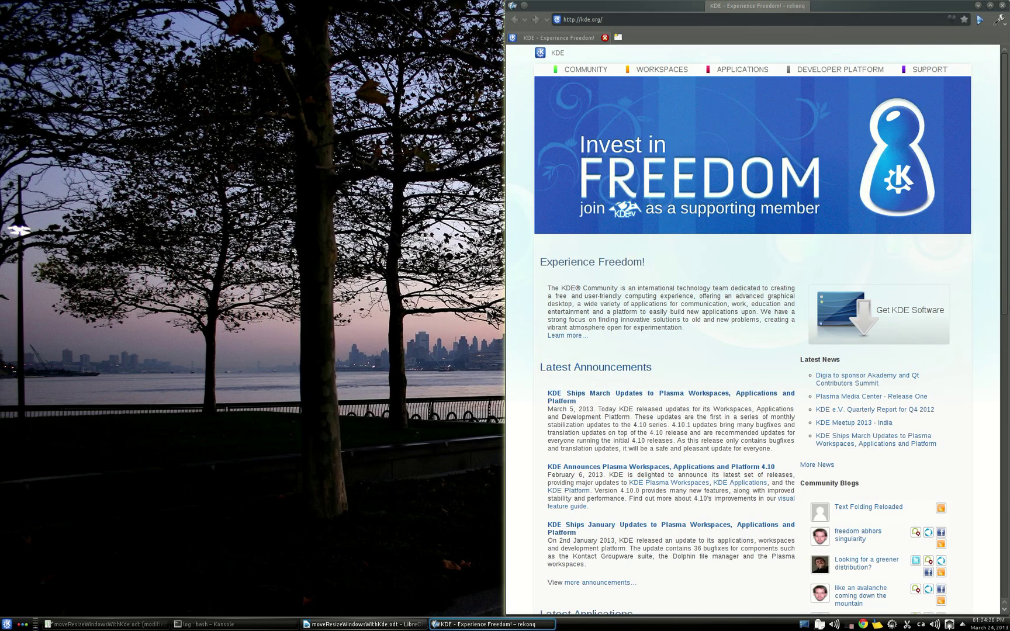
pyautogui.press('super+Up')
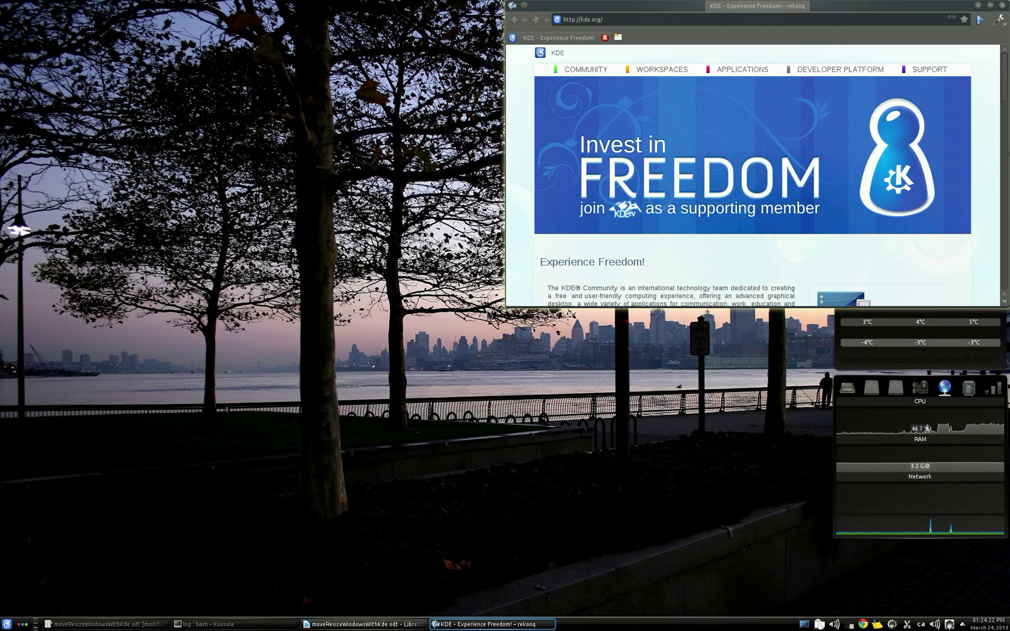
pyautogui.press('super+Left')
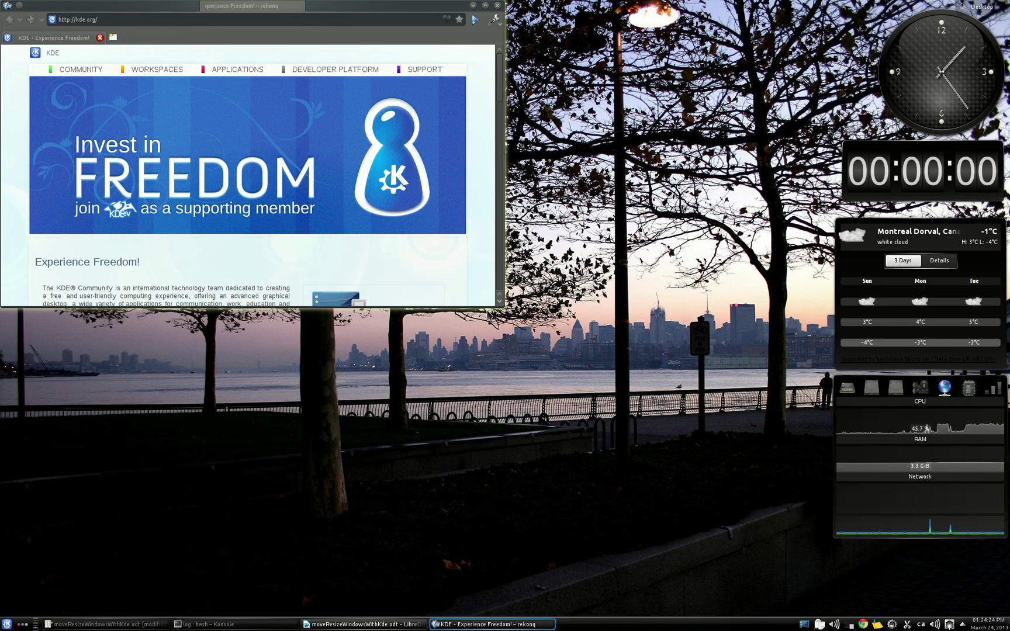
pyautogui.press('super+Down')
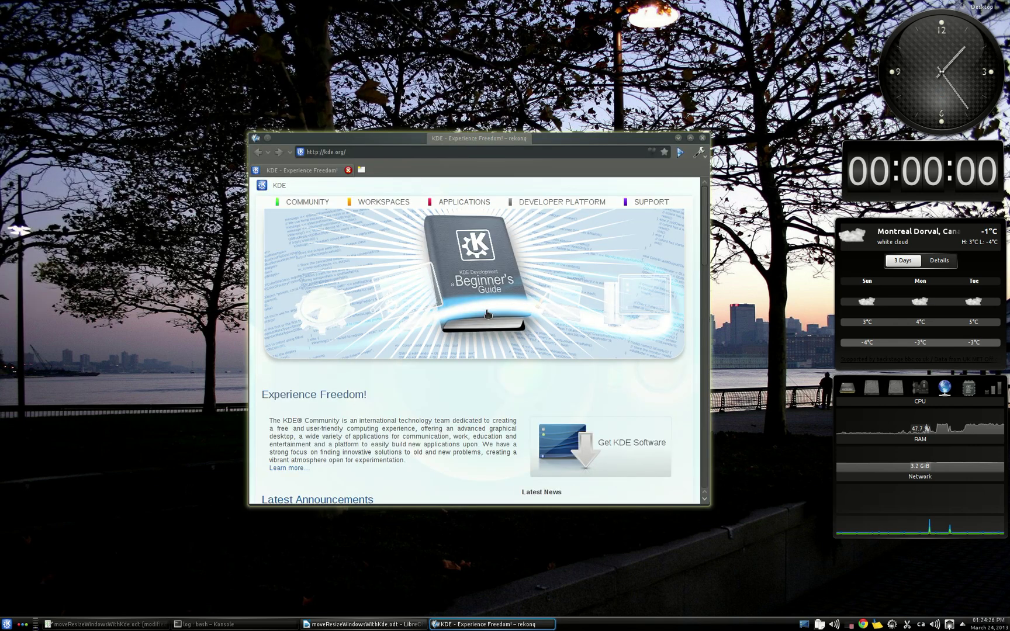
# Maximize the browser window, minimize it and bring it back maximized.
pyautogui.press('super+Up')
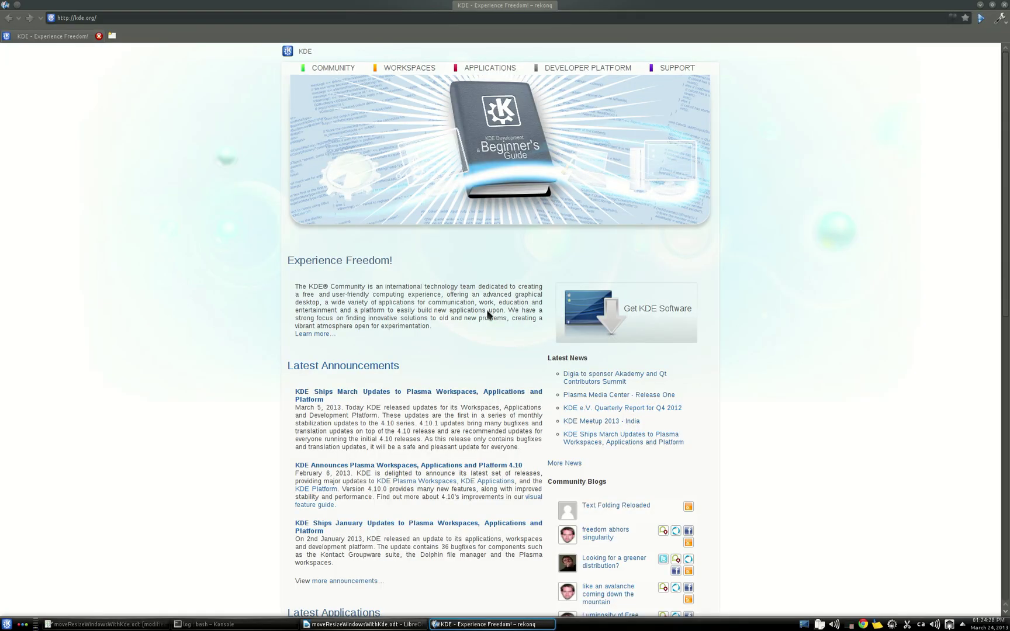
pyautogui.press('super+Down')
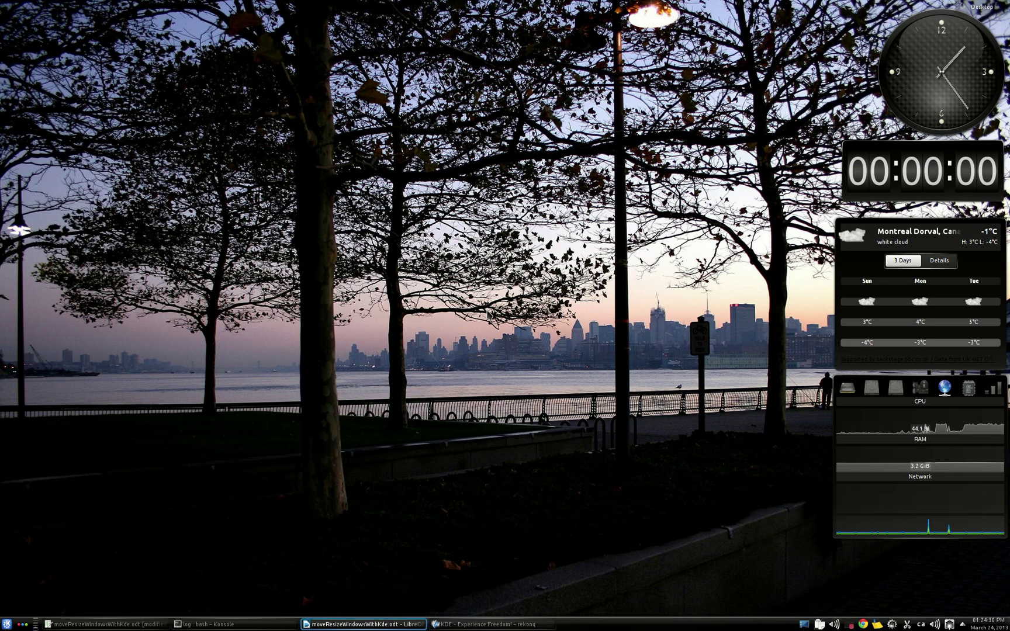
pyautogui.hotkey('alt', 'Tab')
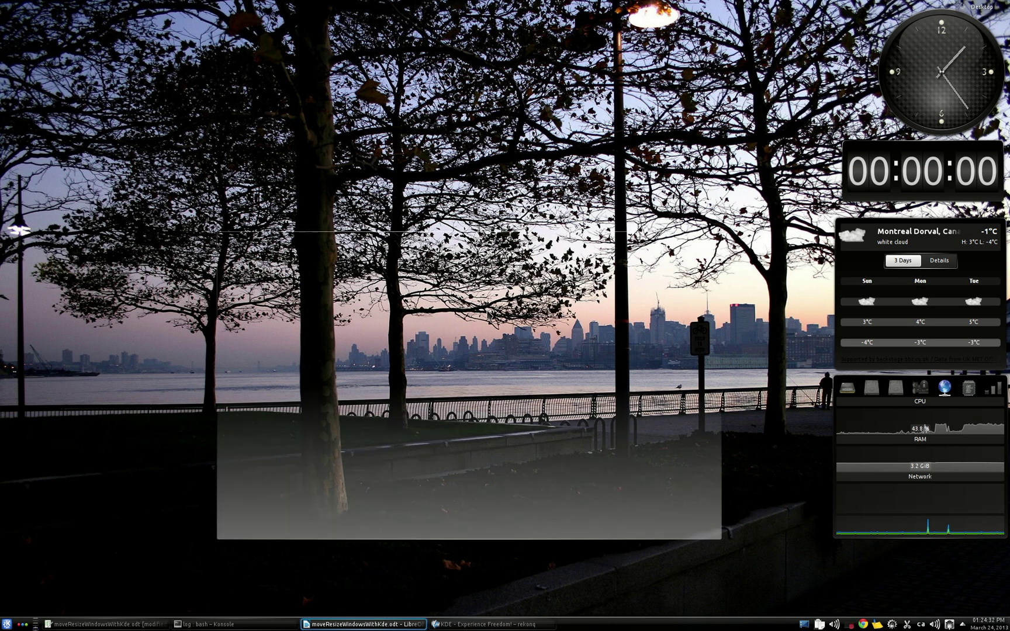
pyautogui.hotkey('alt', 'Tab')
pyautogui.press('super+Up')
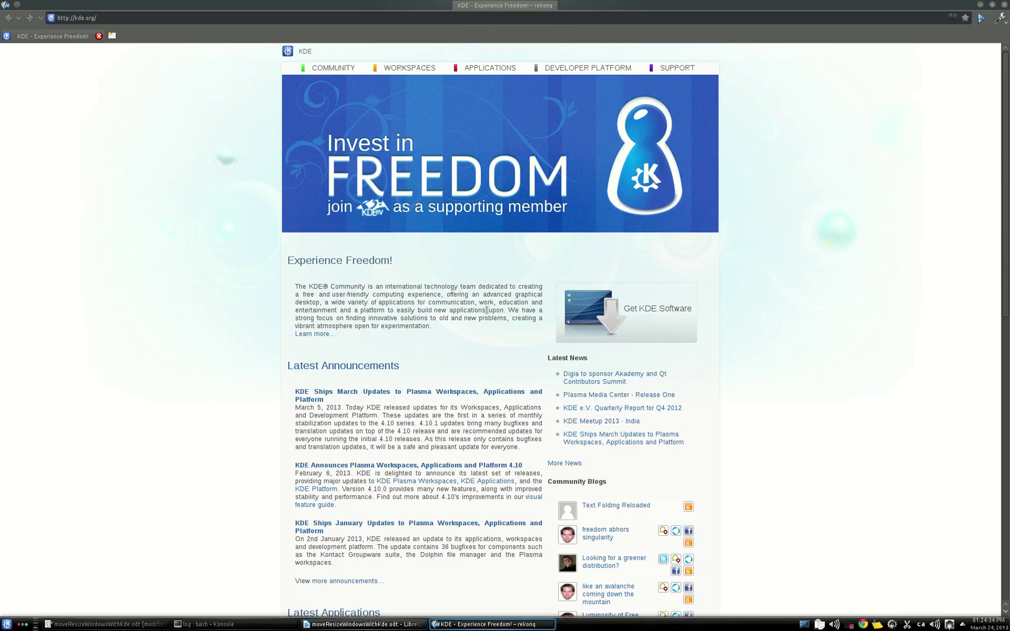
# Tile the maximized browser window to the left half of the desktop and restore it to its floating size.
pyautogui.press('super+Left')
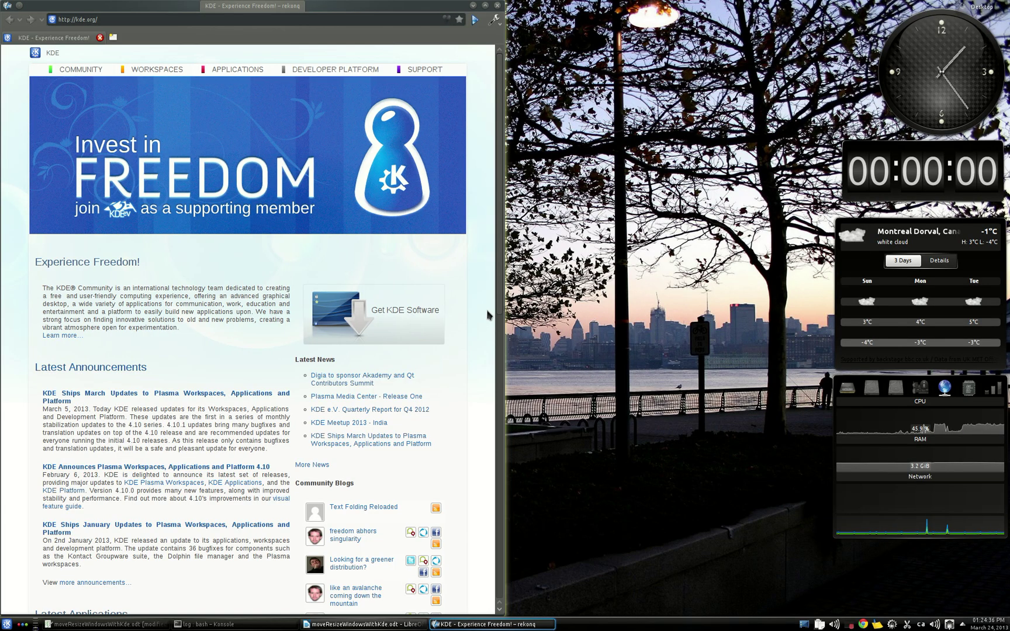
pyautogui.press('super+Down')
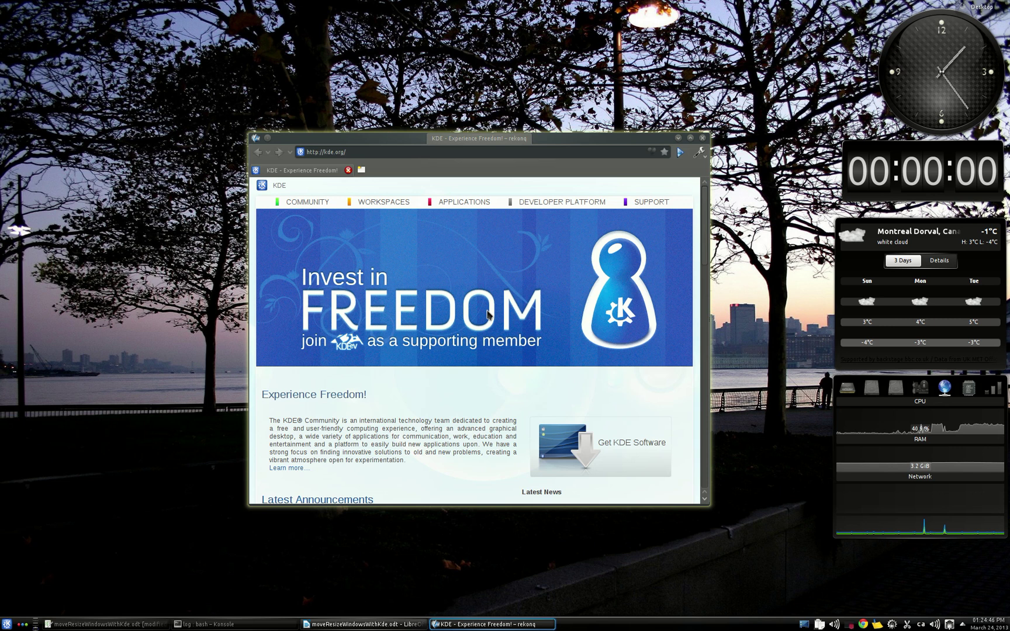
# Maximize the browser window only horizontally and only vertically, restoring its floating size after each.
pyautogui.press('super+h')
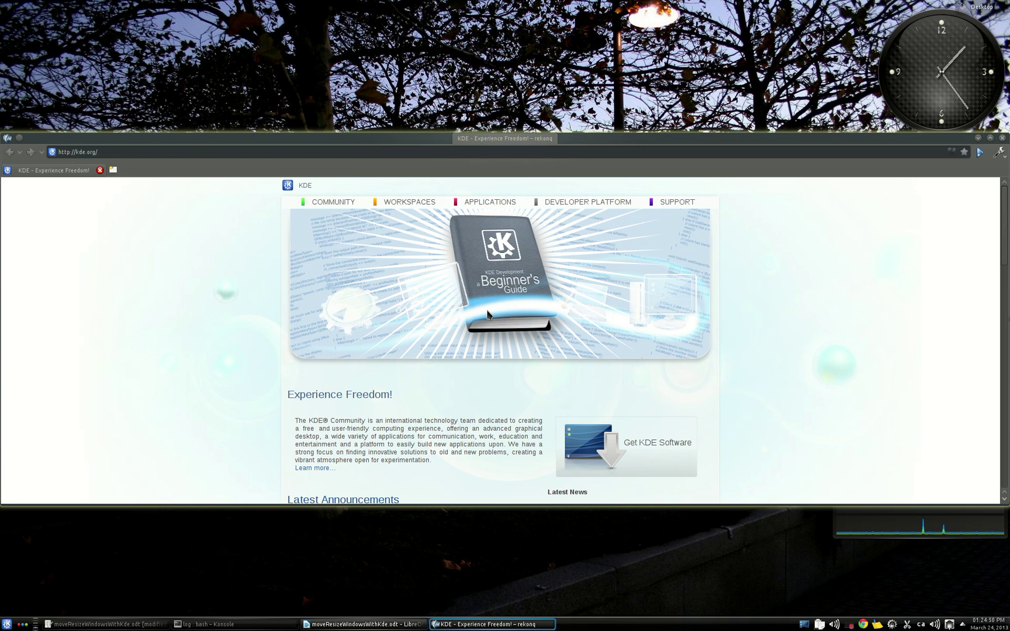
pyautogui.hotkey('alt', 'F10')
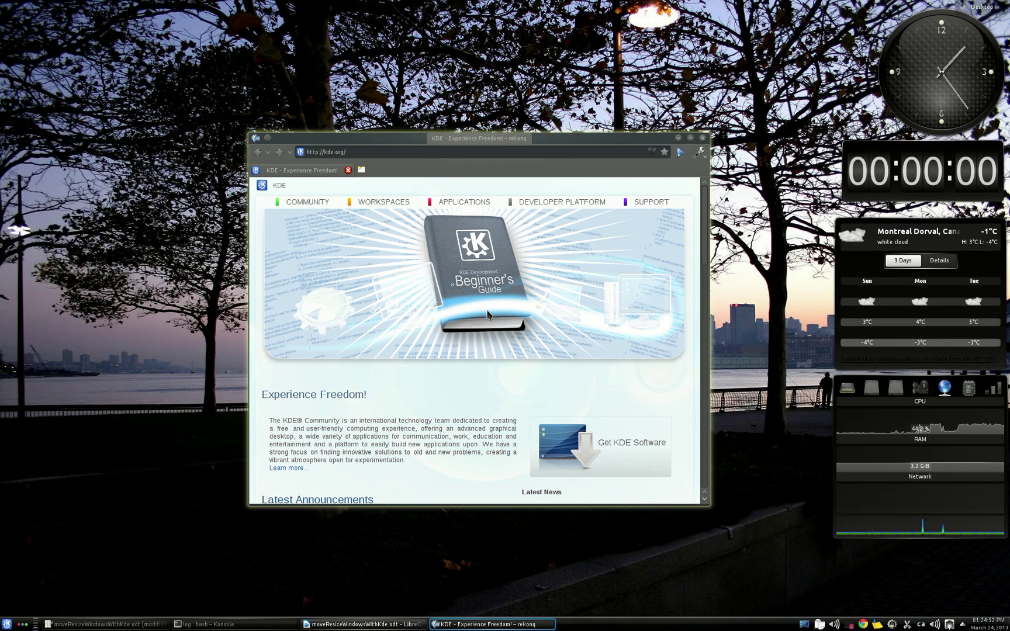
pyautogui.press('super+Up')
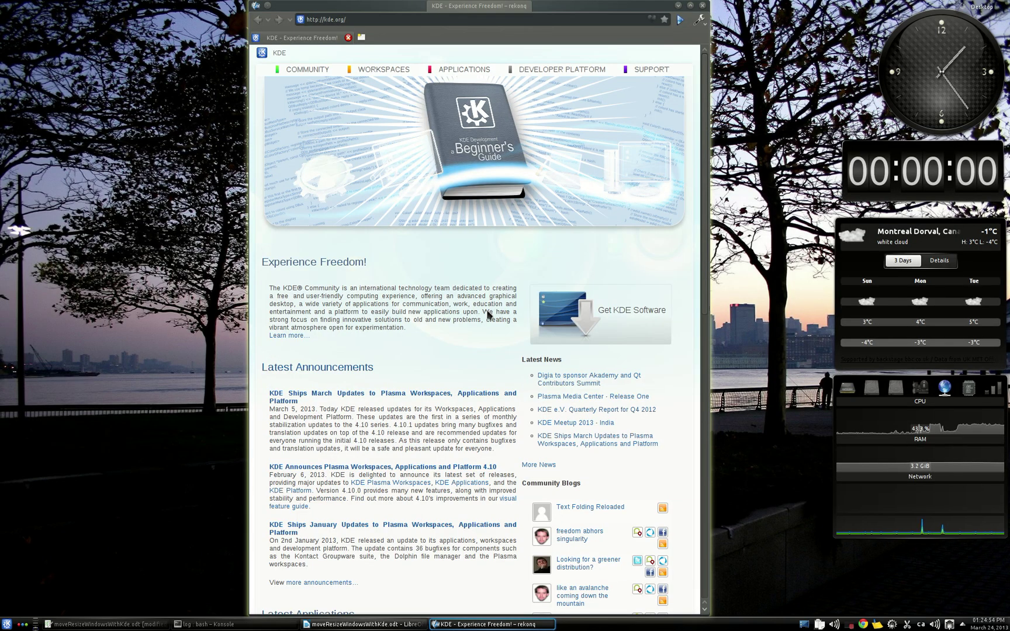
pyautogui.press('super+Down')
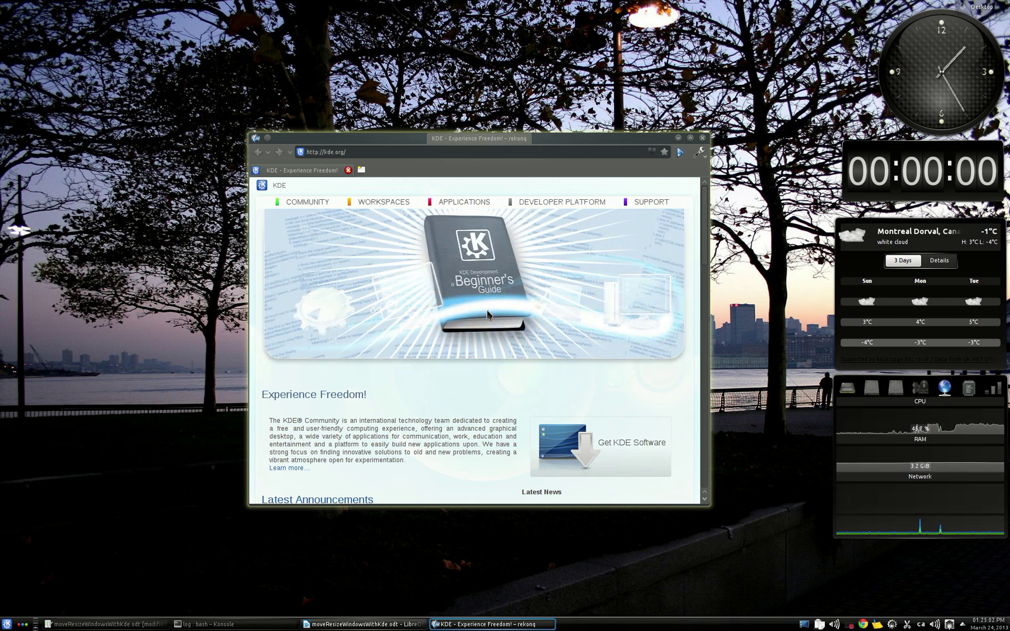
# Tile the browser window to the left half of the desktop and switch to the minimized Calligra Words document.
pyautogui.press('super+Left')
pyautogui.hotkey('alt', 'Tab')
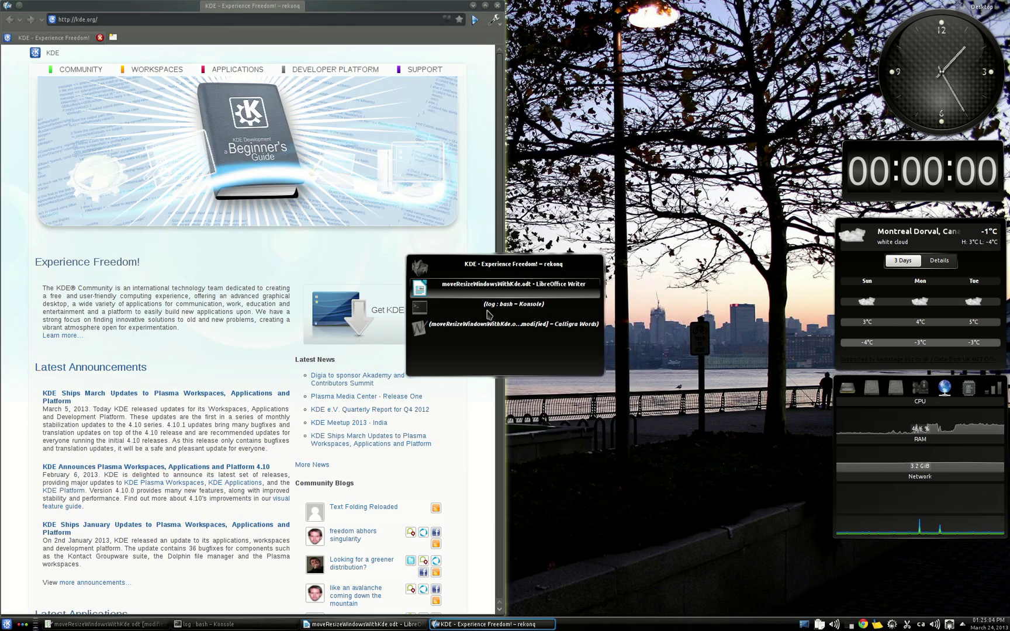
pyautogui.hotkey('alt', 'Tab')
pyautogui.hotkey('alt', 'Tab')
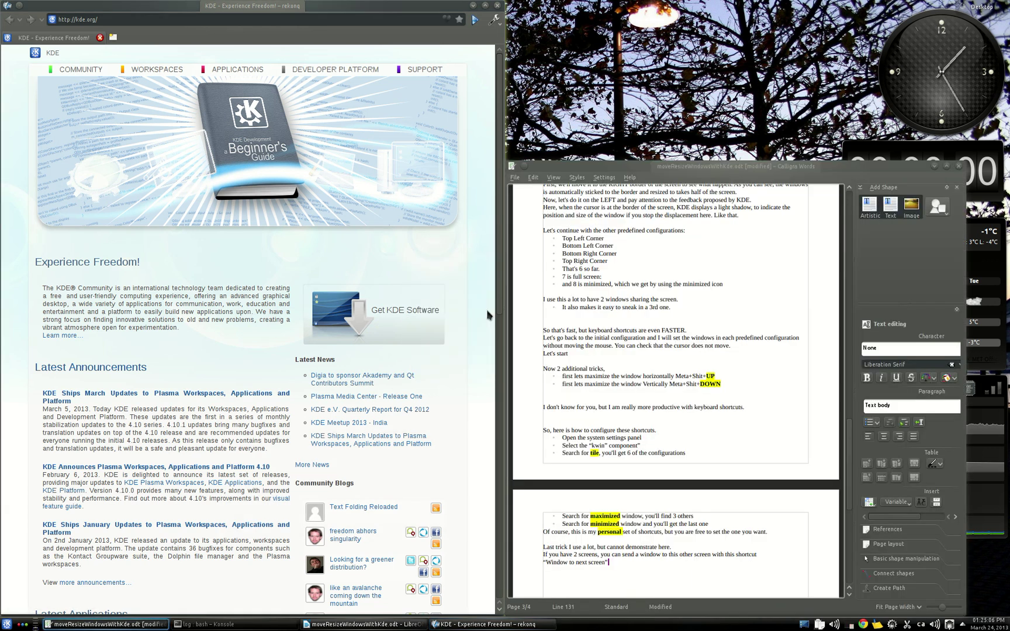
# Tile the Calligra Words document to the right half of the desktop and the Konsole window to the bottom-left quarter.
pyautogui.press('super+Right')
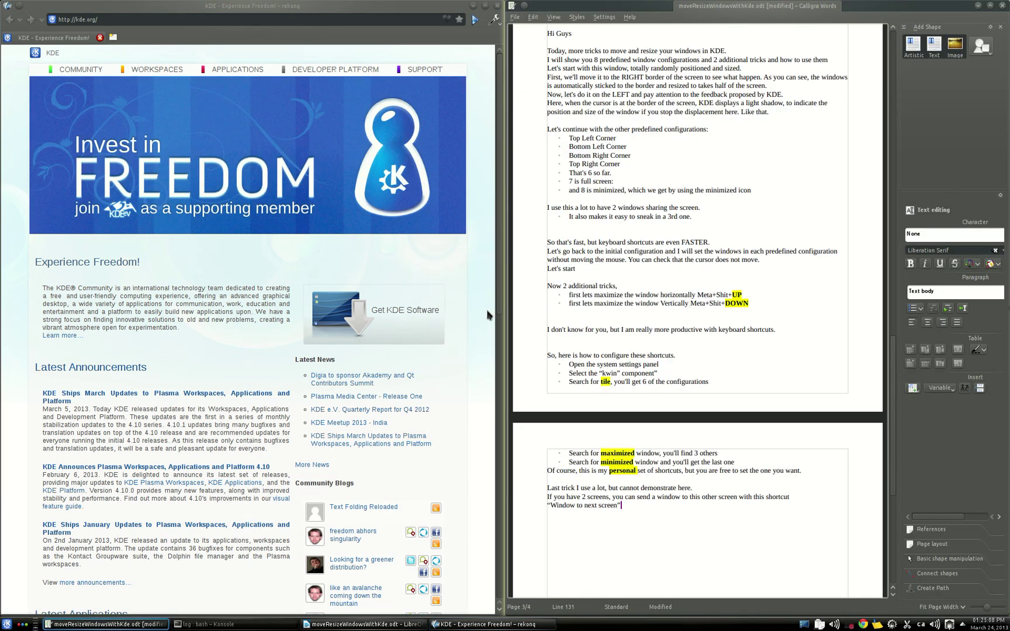
pyautogui.hotkey('alt', 'Tab')
pyautogui.hotkey('alt', 'Tab')
pyautogui.hotkey('alt', 'Tab')
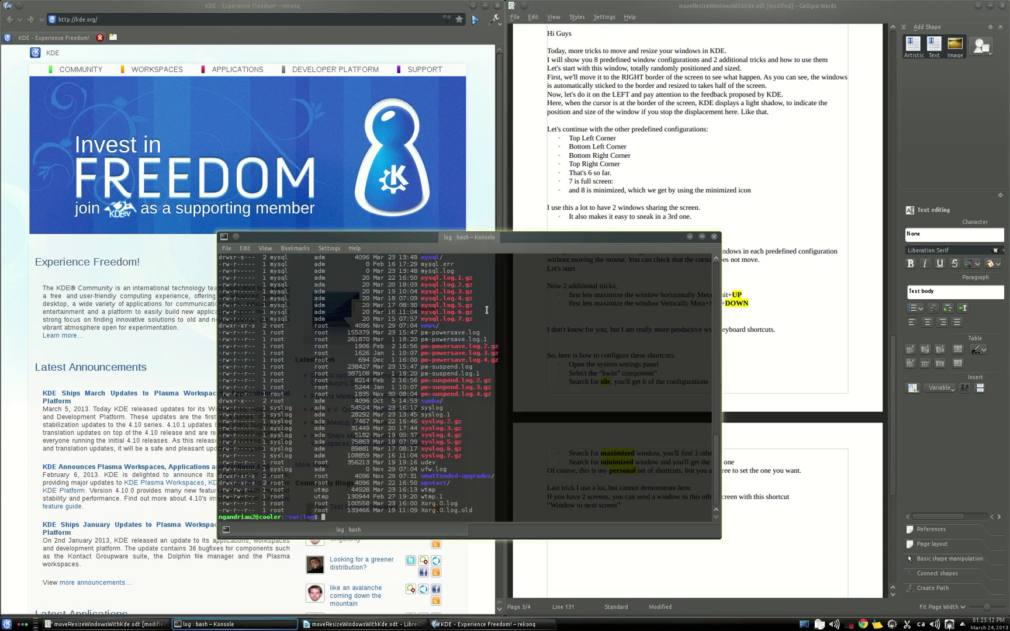
pyautogui.press('super+End')
# Switch to the rekonq browser window and tile it to the top-left quarter of the desktop, above the Konsole window.
pyautogui.hotkey('alt', 'Tab')
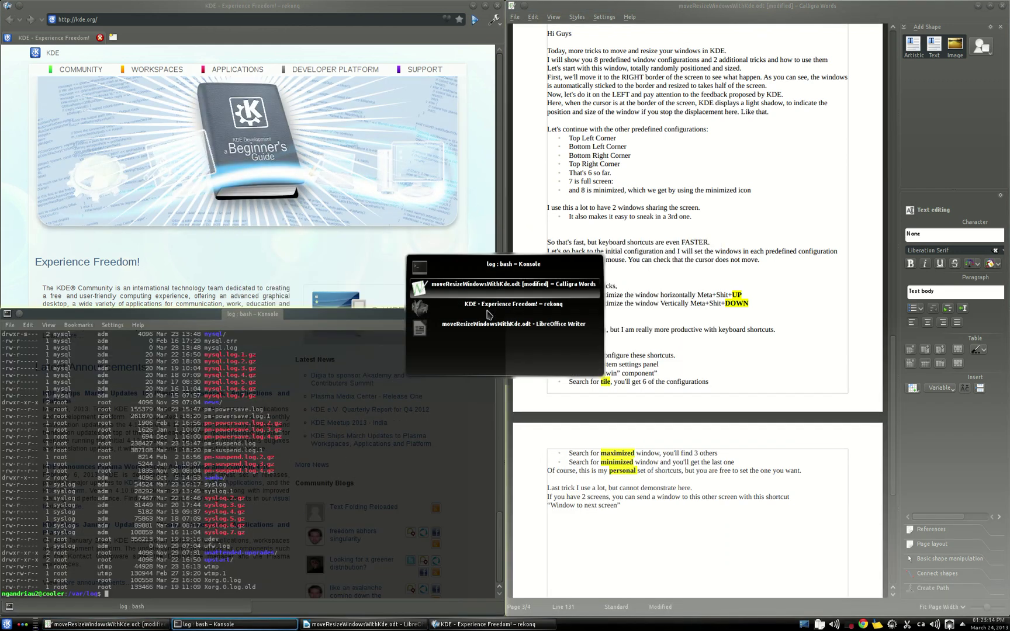
pyautogui.hotkey('alt', 'Tab')
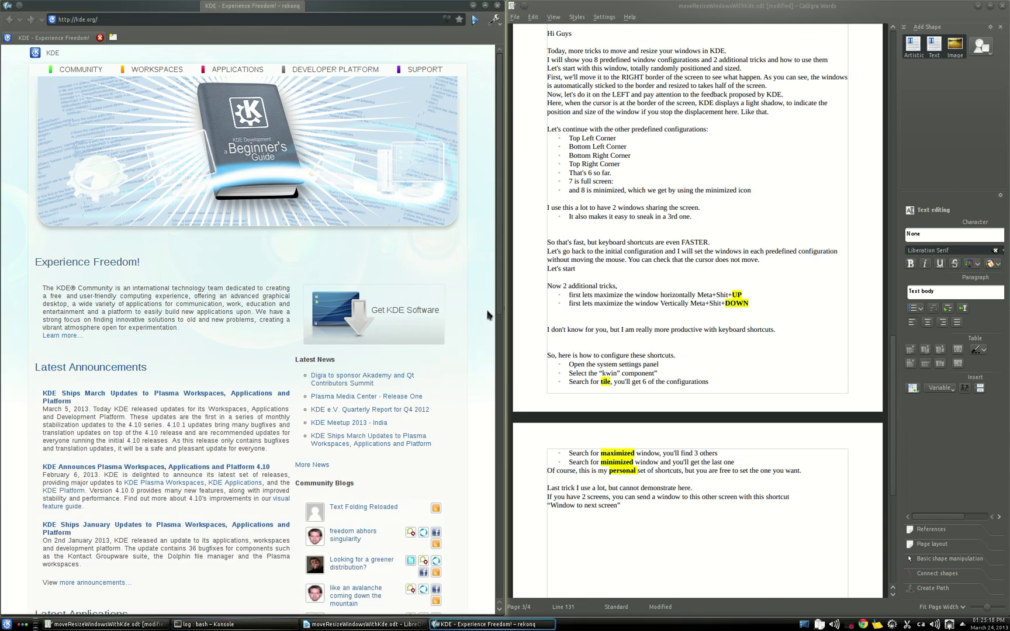
pyautogui.press('super+Left')
pyautogui.press('super+Home')
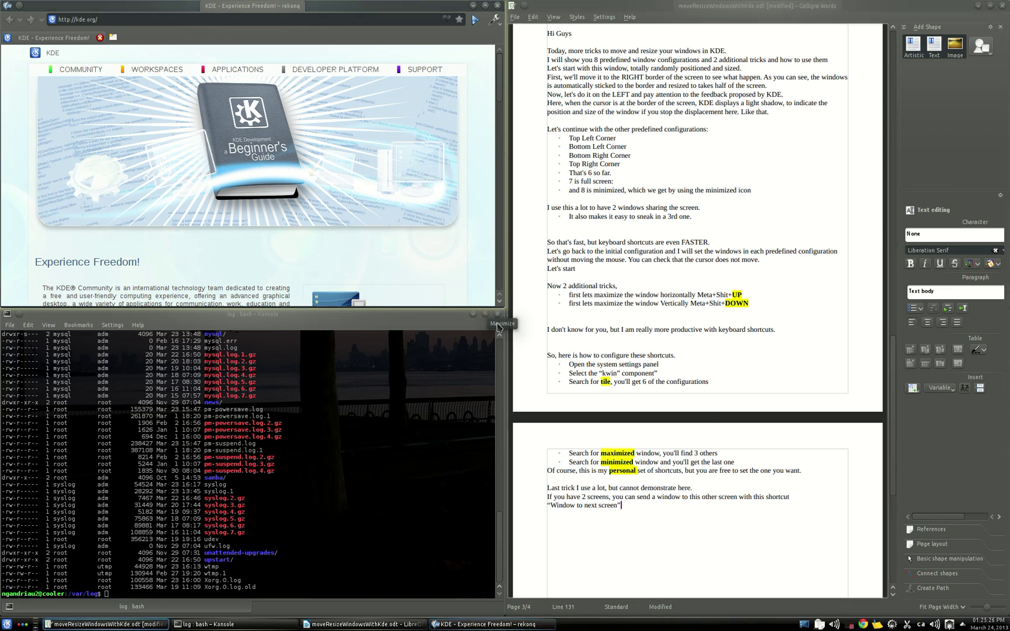
# Minimize the Konsole and Calligra Words windows and return the browser window to its floating size in the middle of the desktop.
pyautogui.click(473, 314)
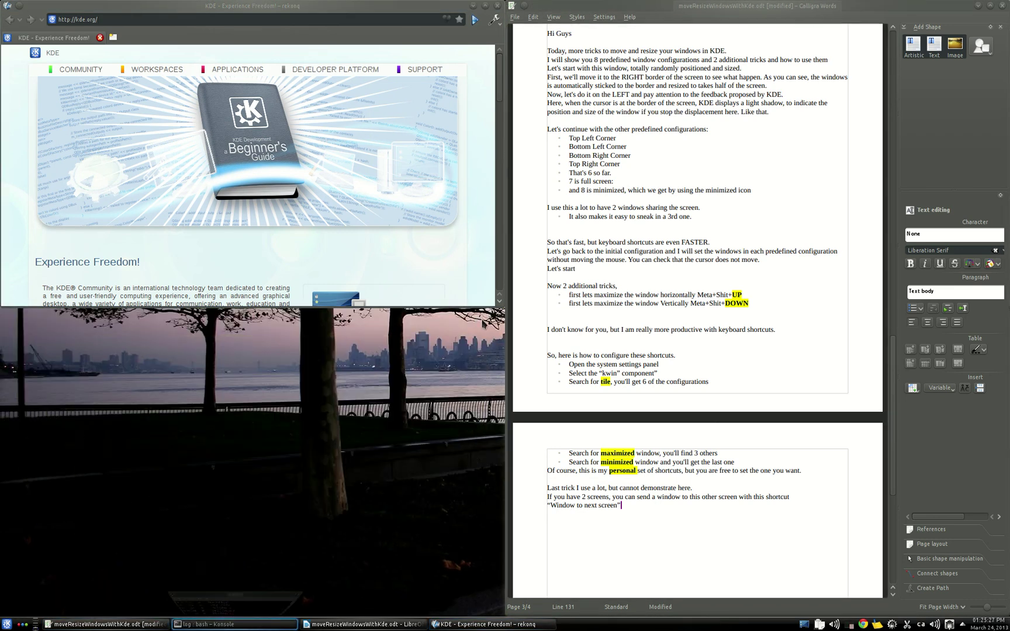
pyautogui.click(977, 6)
pyautogui.moveTo(468, 284); pyautogui.dragTo(467, 301)
pyautogui.click(599, 370)
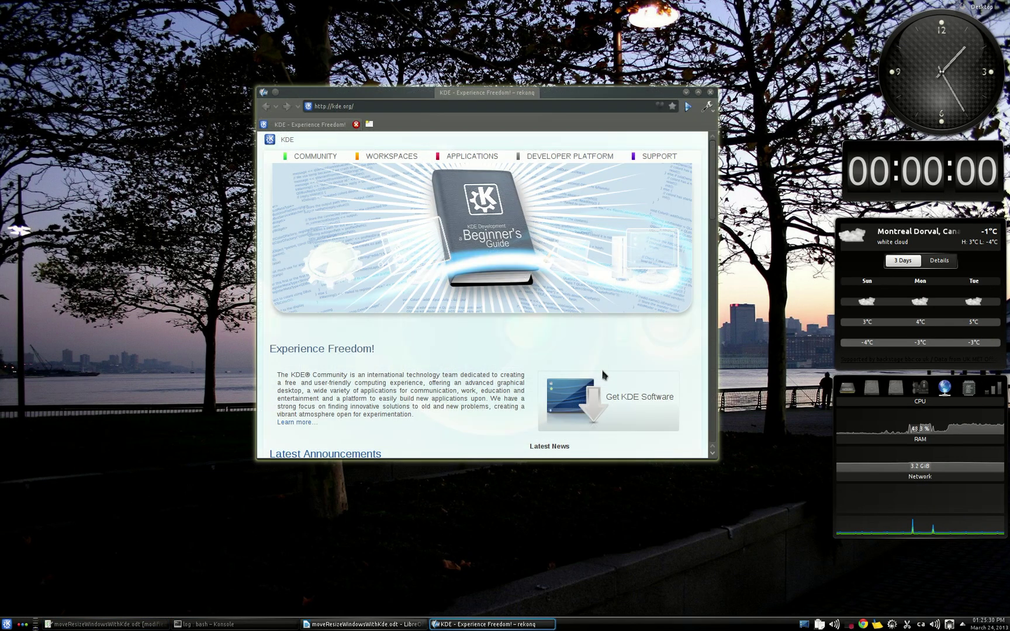
# Launch System Settings and move its window to the middle of the desktop, over the lower part of the browser.
pyautogui.hotkey('alt', 'F2')
pyautogui.write('setti')
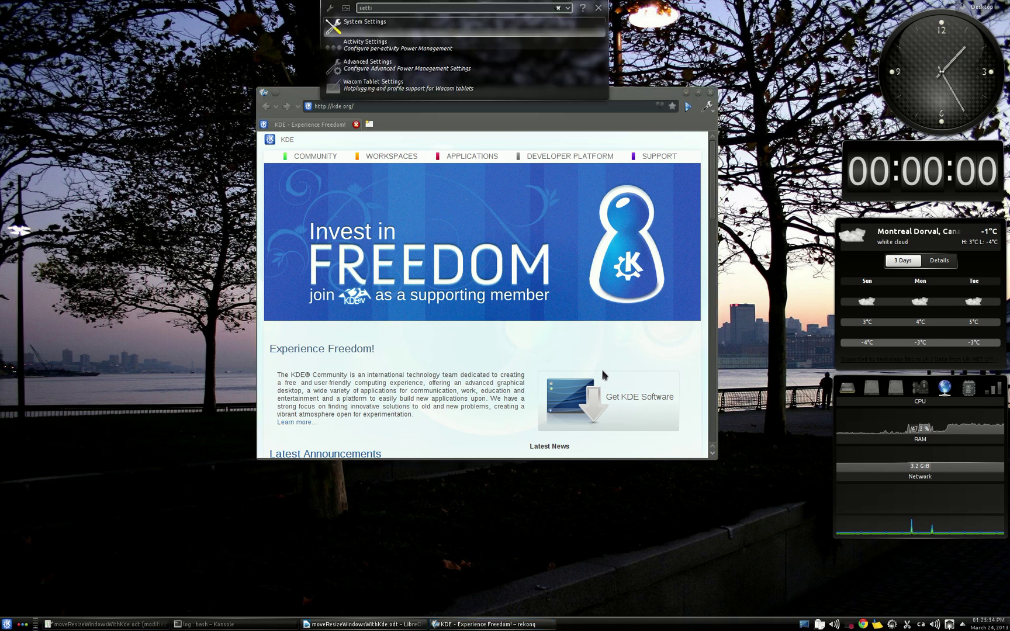
pyautogui.press('Return')
pyautogui.hotkey('alt', 'F7')
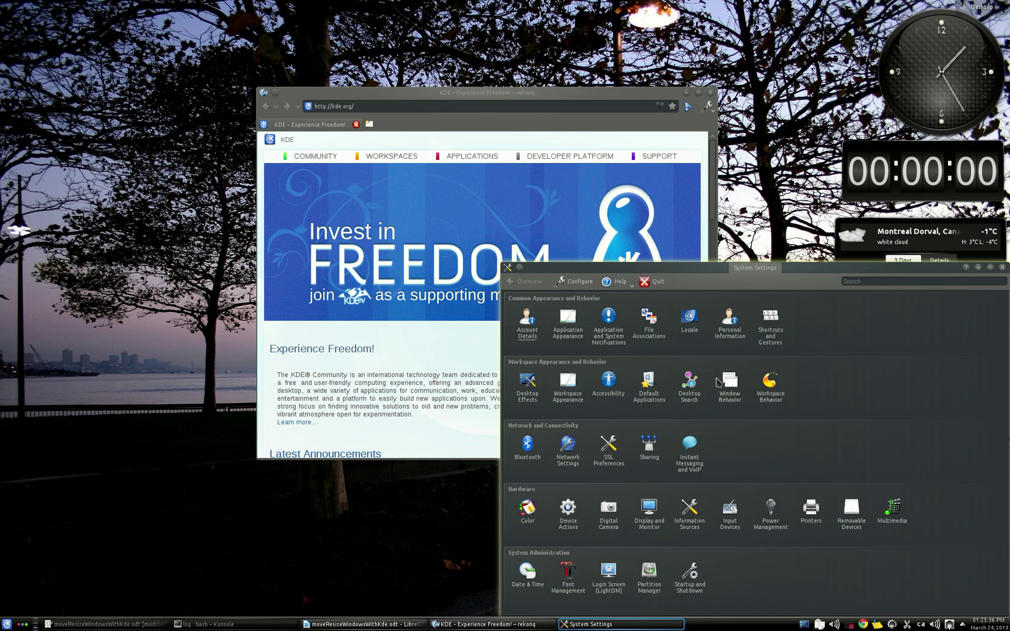
pyautogui.click(468, 376)
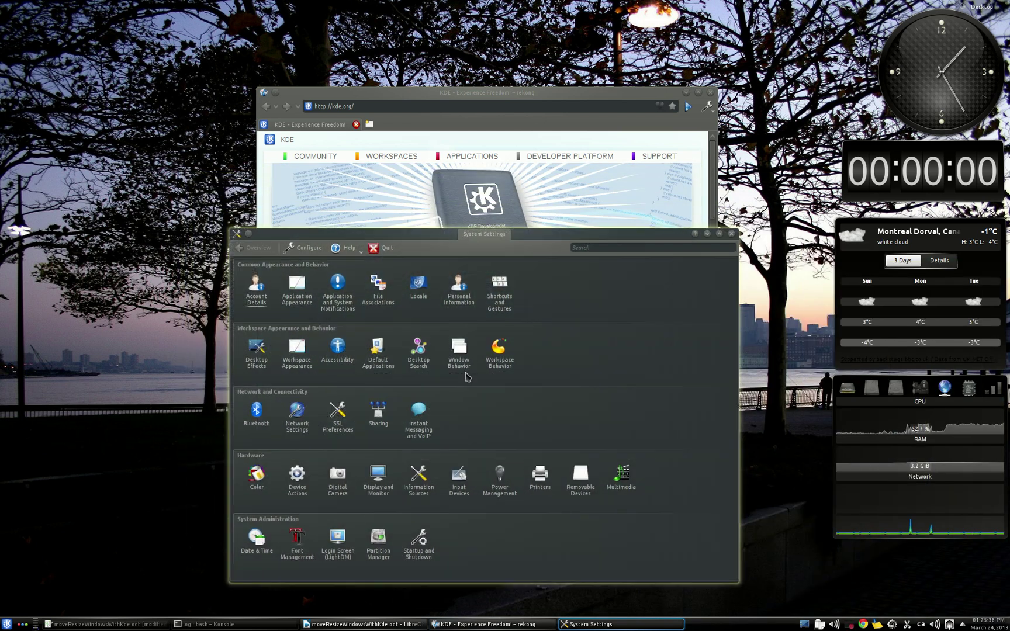
# Open the Global Keyboard Shortcuts settings and select the KWin component.
pyautogui.click(506, 295)
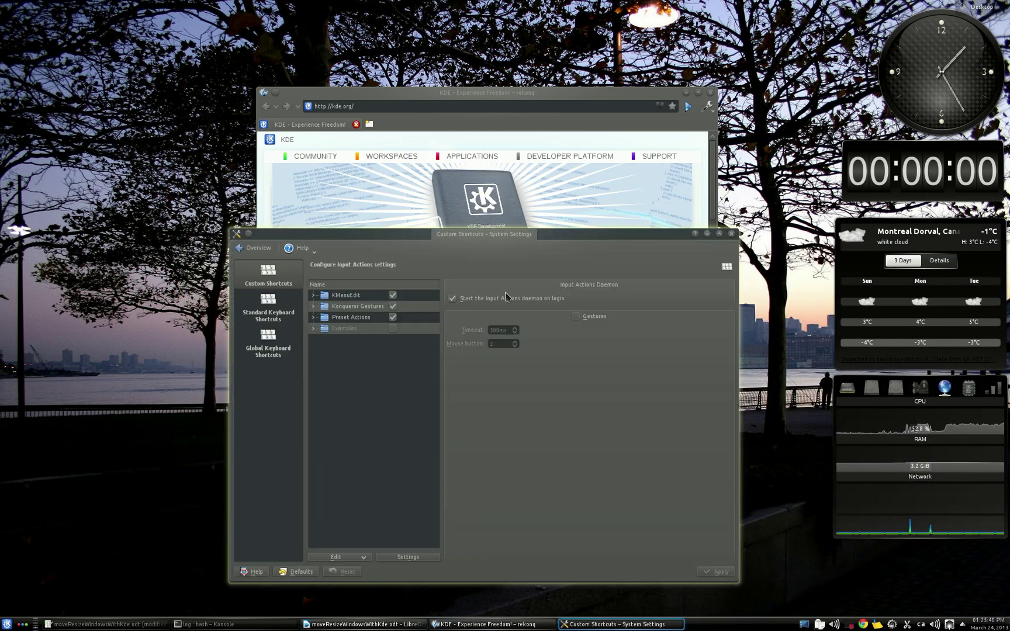
pyautogui.click(274, 348)
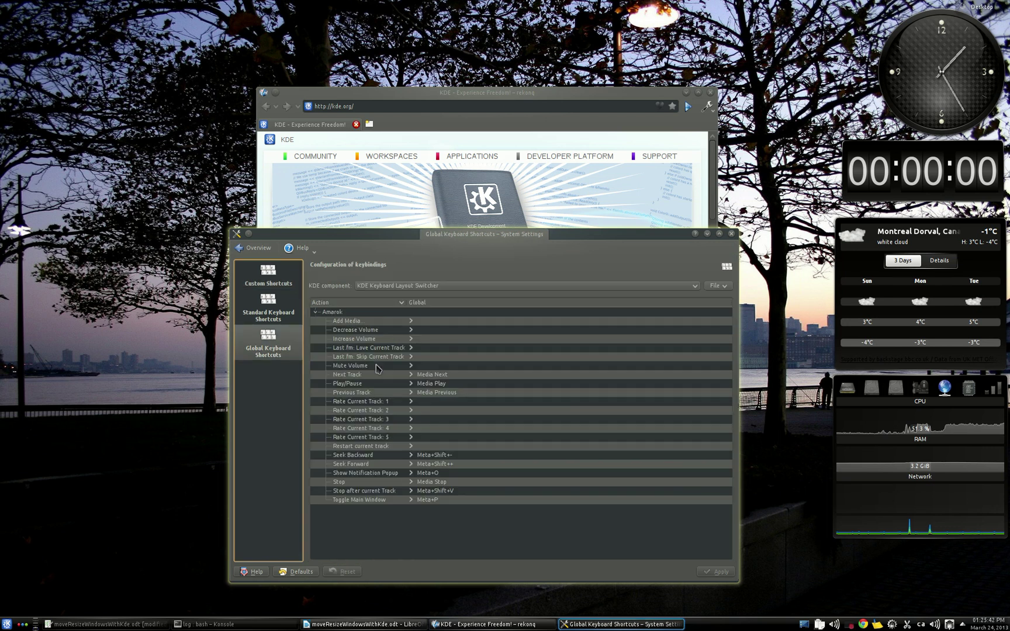
pyautogui.click(384, 286)
pyautogui.scroll(-5, 402, 337)
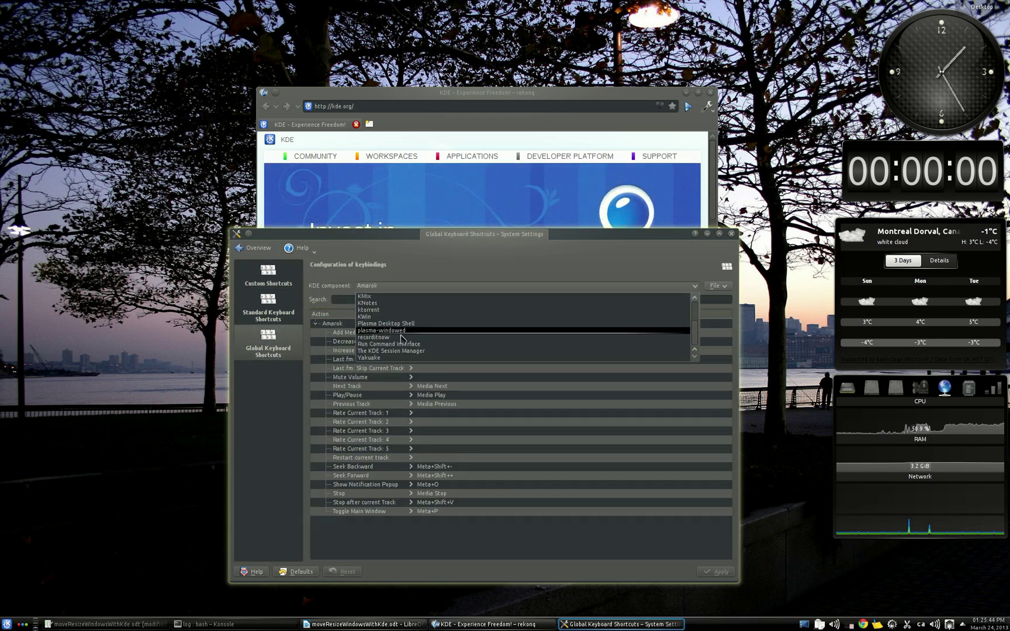
pyautogui.click(374, 316)
# Search the KWin shortcuts for "tile" to review the window tiling key bindings.
pyautogui.click(377, 300)
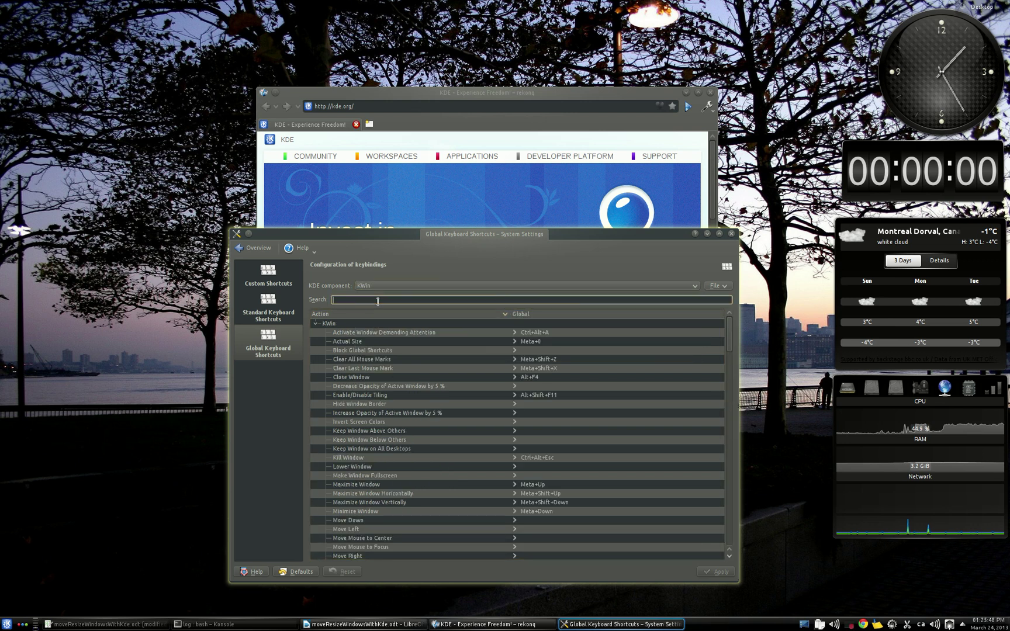
pyautogui.write('titl')
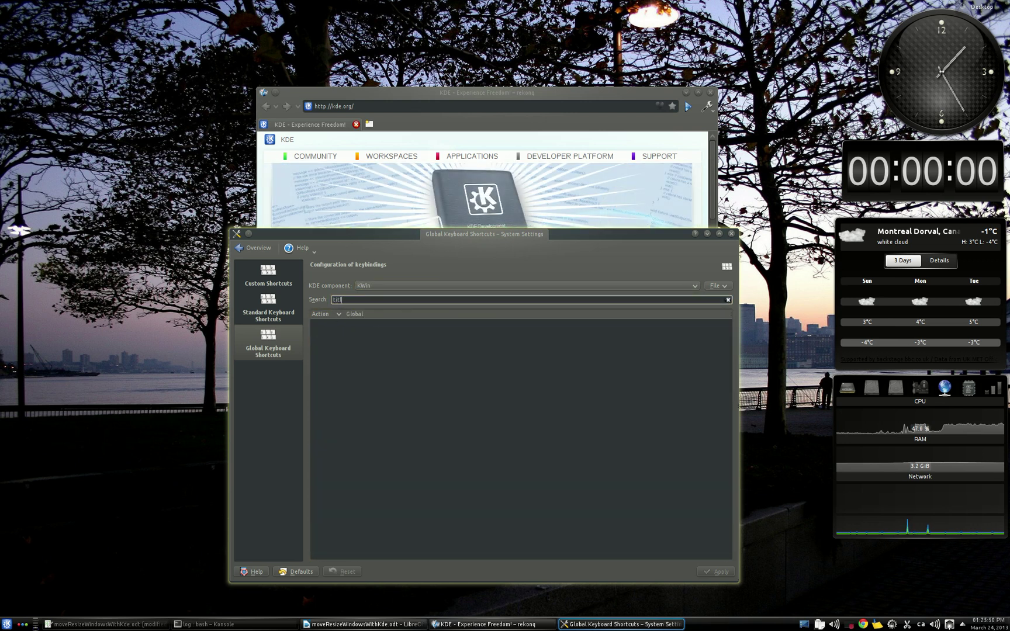
pyautogui.press('BackSpace')
pyautogui.write('le')
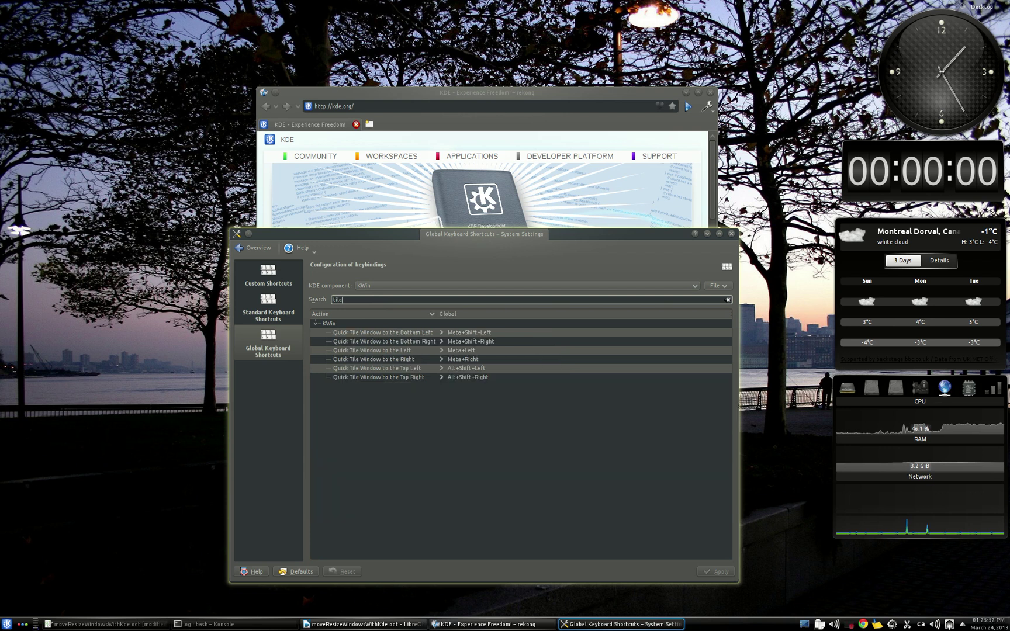
pyautogui.press('Tab')
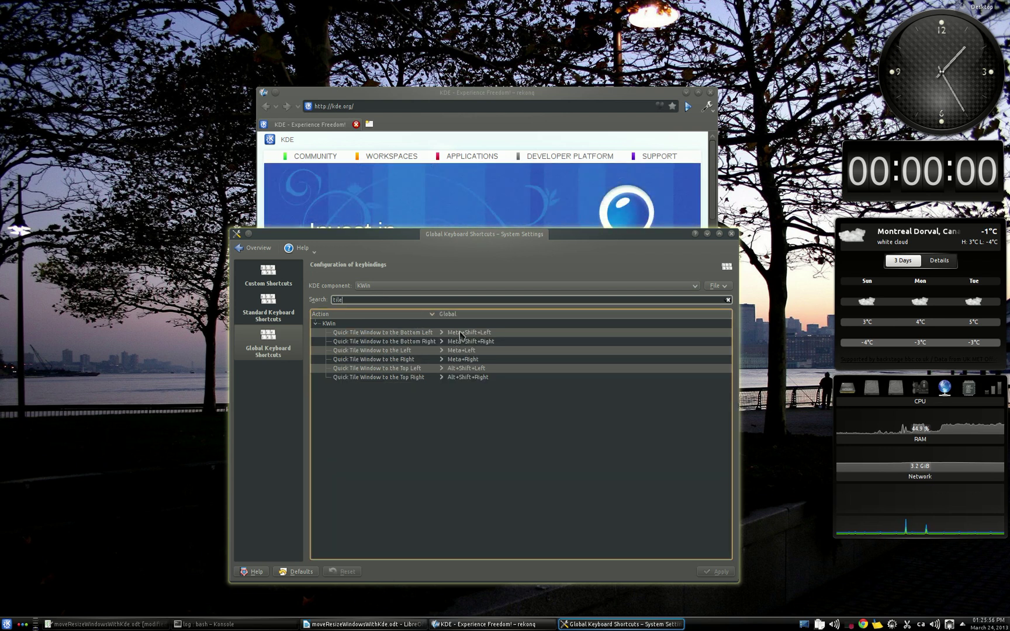
# Search the KWin shortcuts for "maxi" to review the window maximizing key bindings.
pyautogui.click(384, 297)
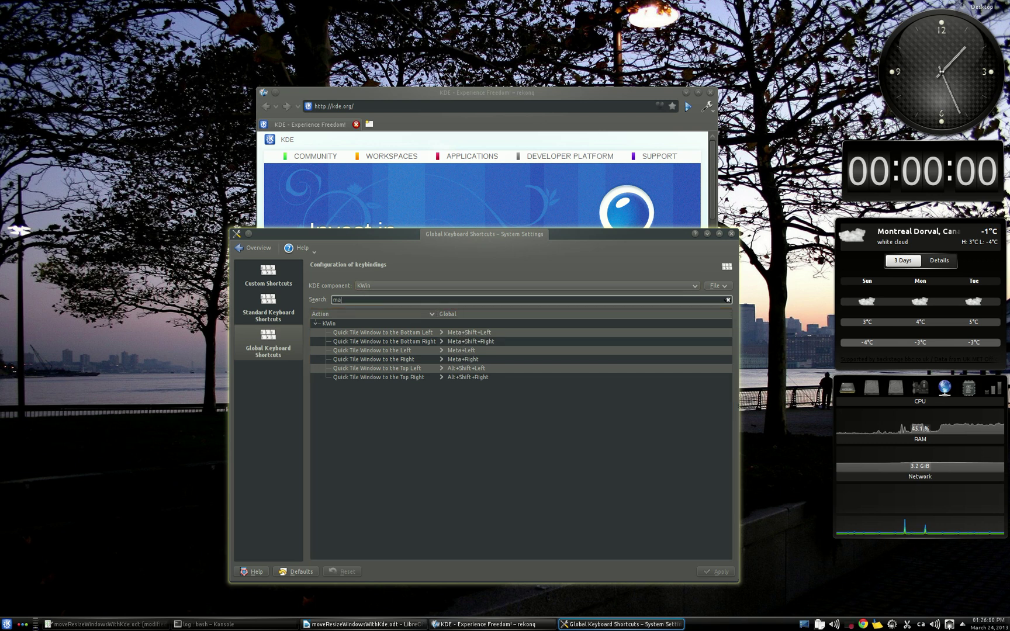
pyautogui.write('maxi')
pyautogui.press('Tab')
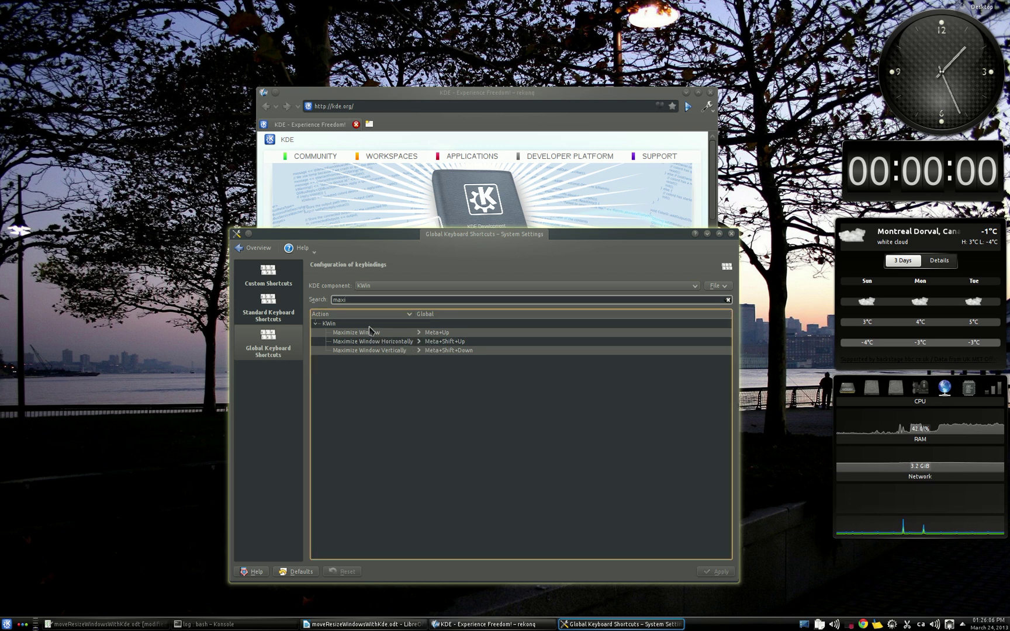
# Search the KWin shortcuts for "mini" to review the window minimizing key binding.
pyautogui.click(359, 300)
pyautogui.press('BackSpace')
pyautogui.press('BackSpace')
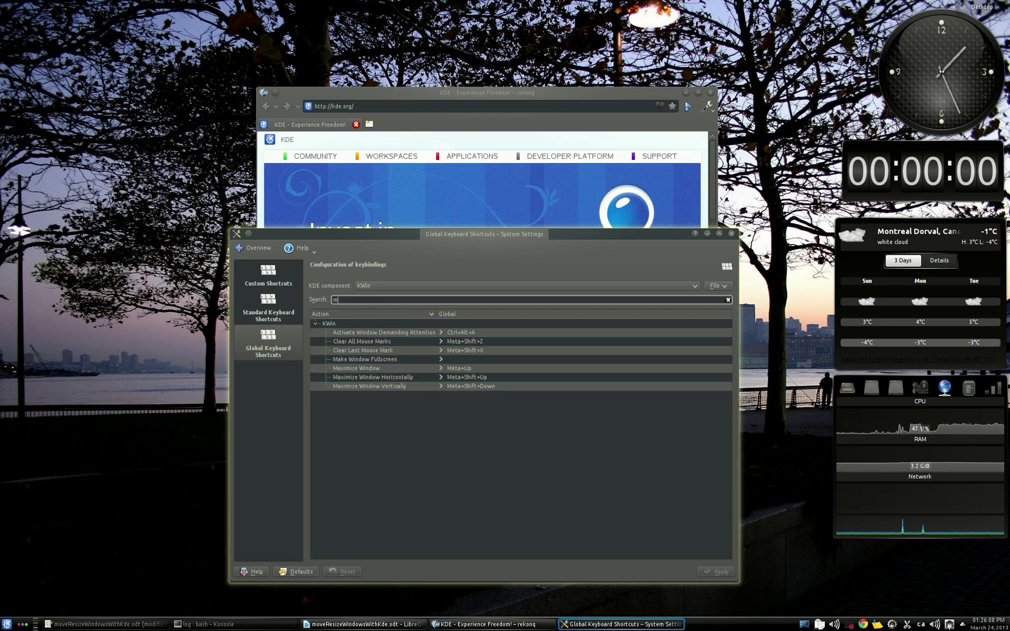
pyautogui.write('ini')
pyautogui.click(416, 344)
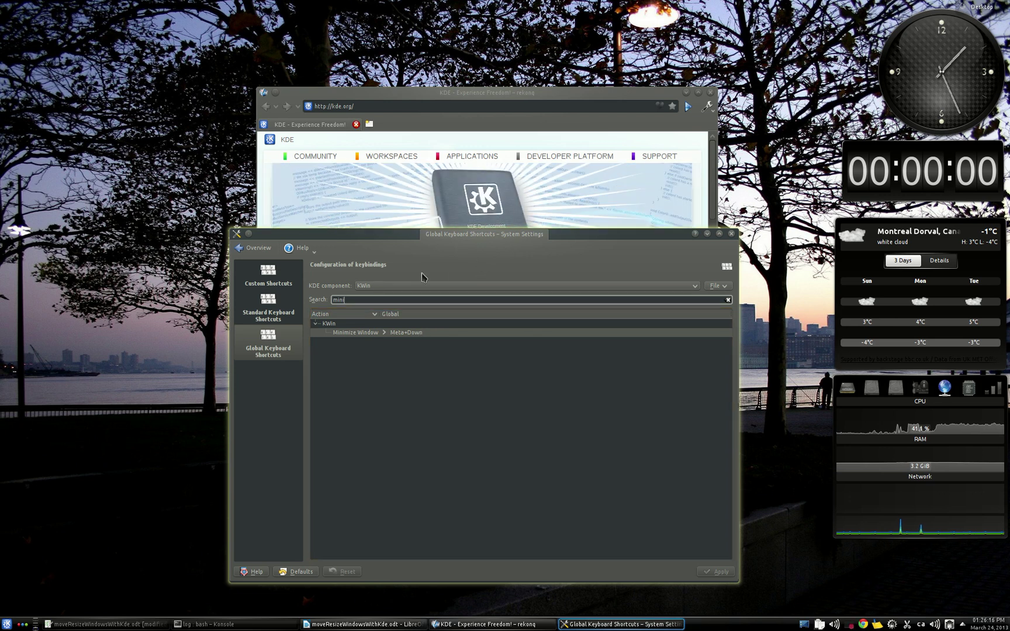
# Search the KWin shortcuts for "next sc" to review the Window to Next Screen key binding.
pyautogui.doubleClick(366, 302)
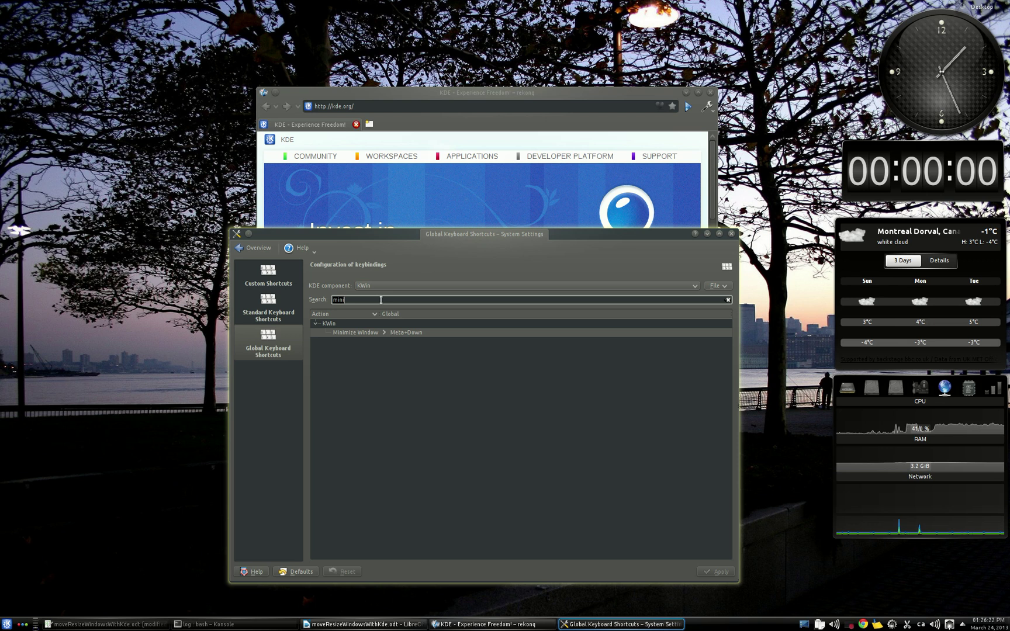
pyautogui.write('next')
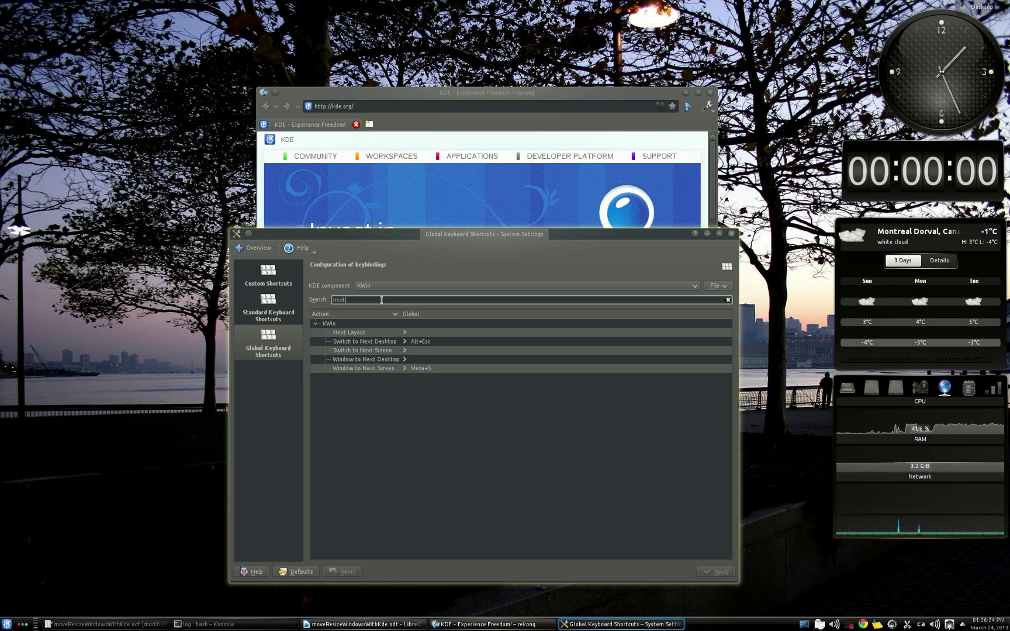
pyautogui.write(' sc')
pyautogui.click(411, 342)
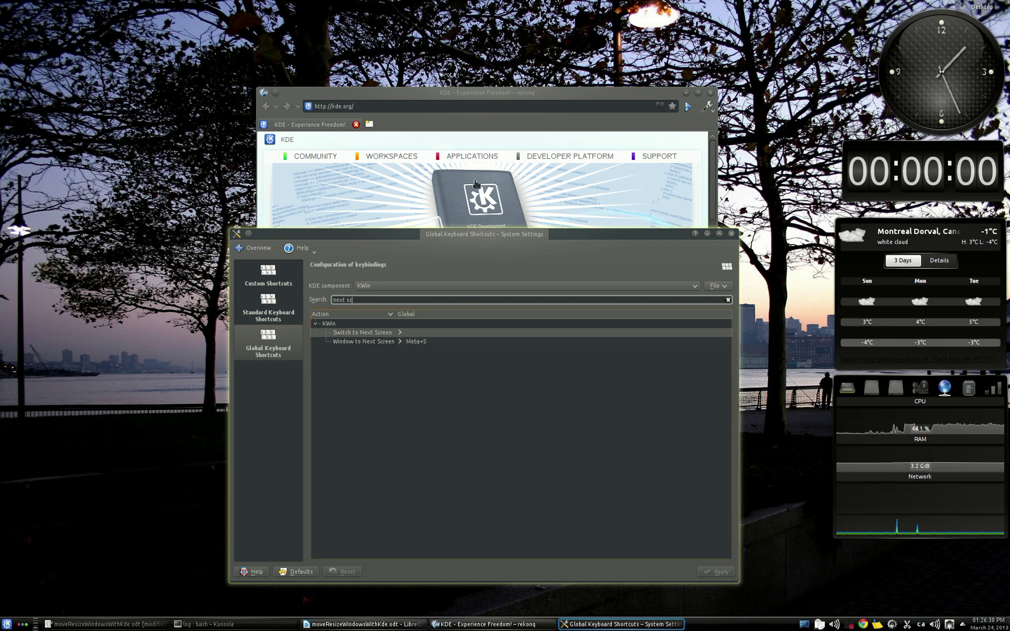
# Send the browser window to the next screen and bring it back, twice in a row.
pyautogui.click(477, 99)
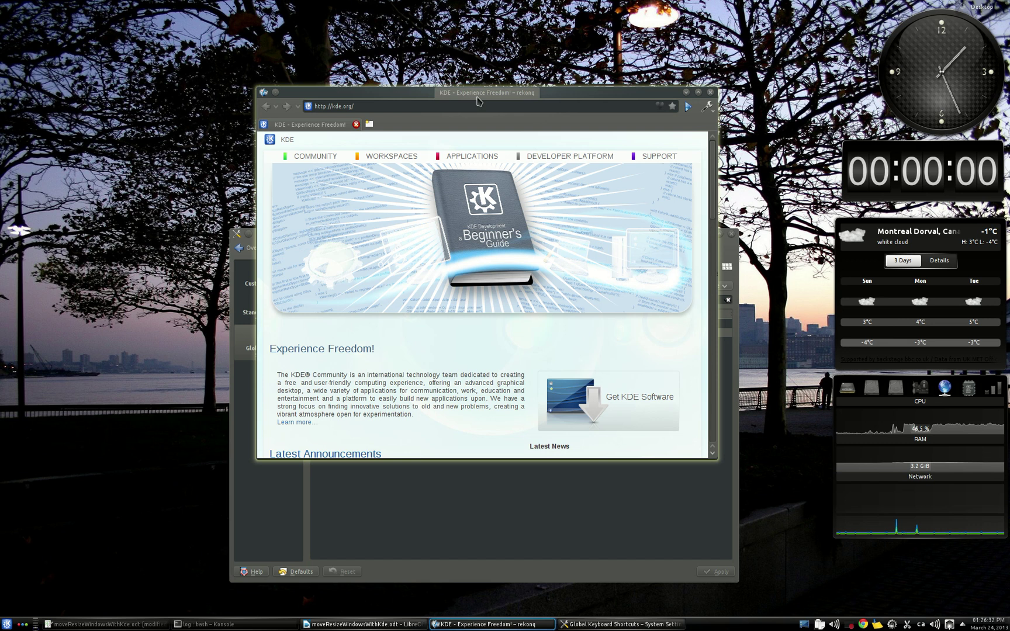
pyautogui.press('super+s')
pyautogui.press('super+s')
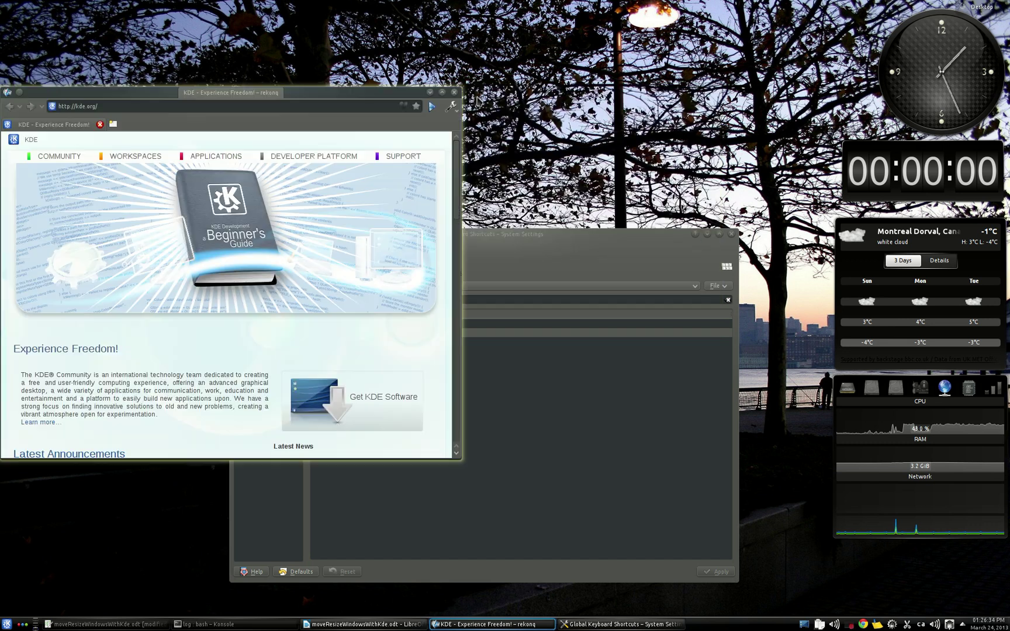
pyautogui.press('super+s')
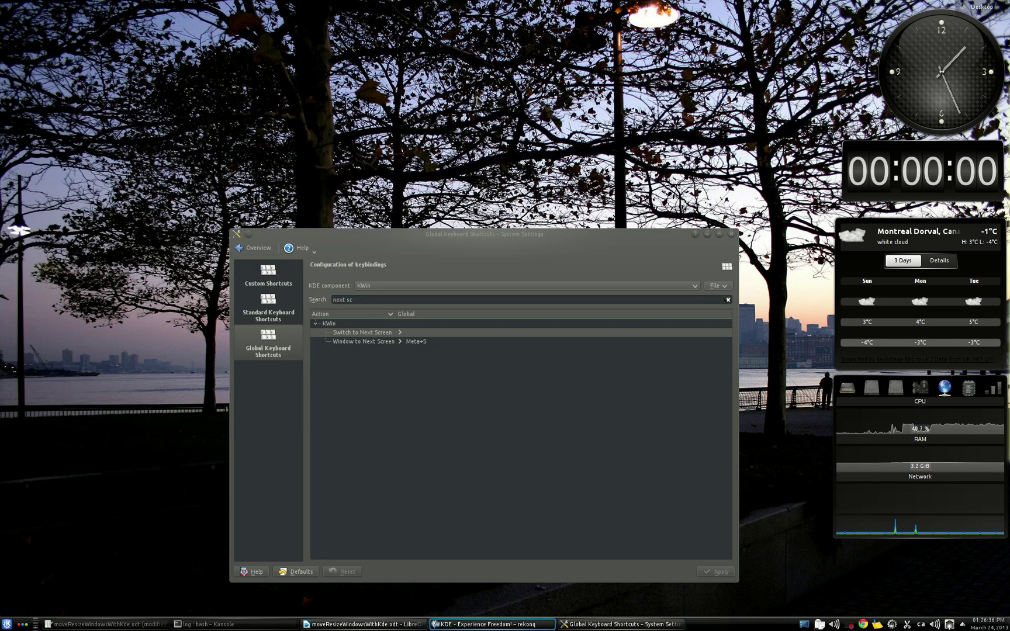
pyautogui.press('super+s')
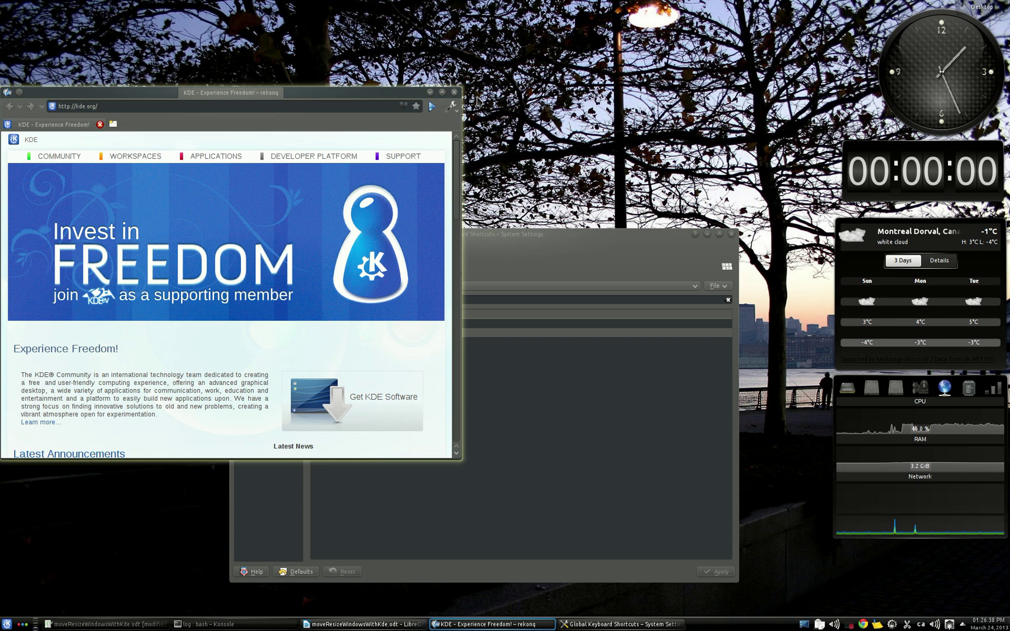